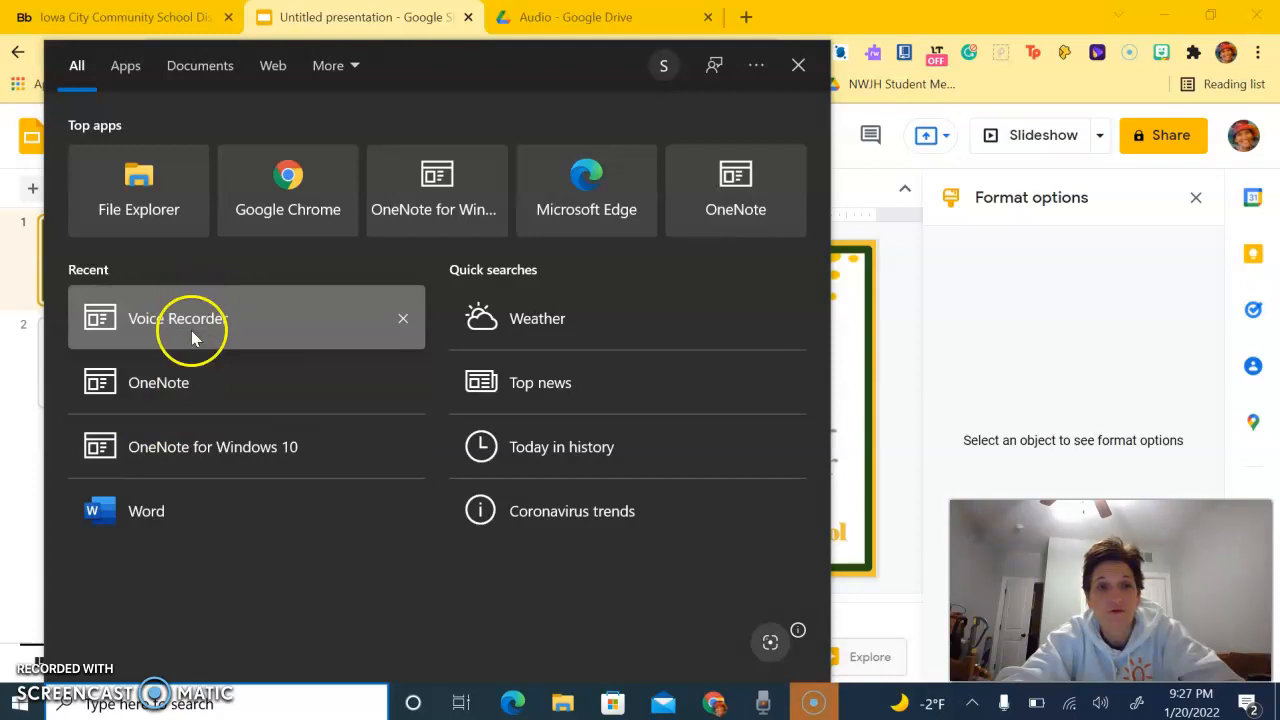
# - Open Voice Recorder and record a new voice clip about 8 seconds long
pyautogui.click(193, 322)
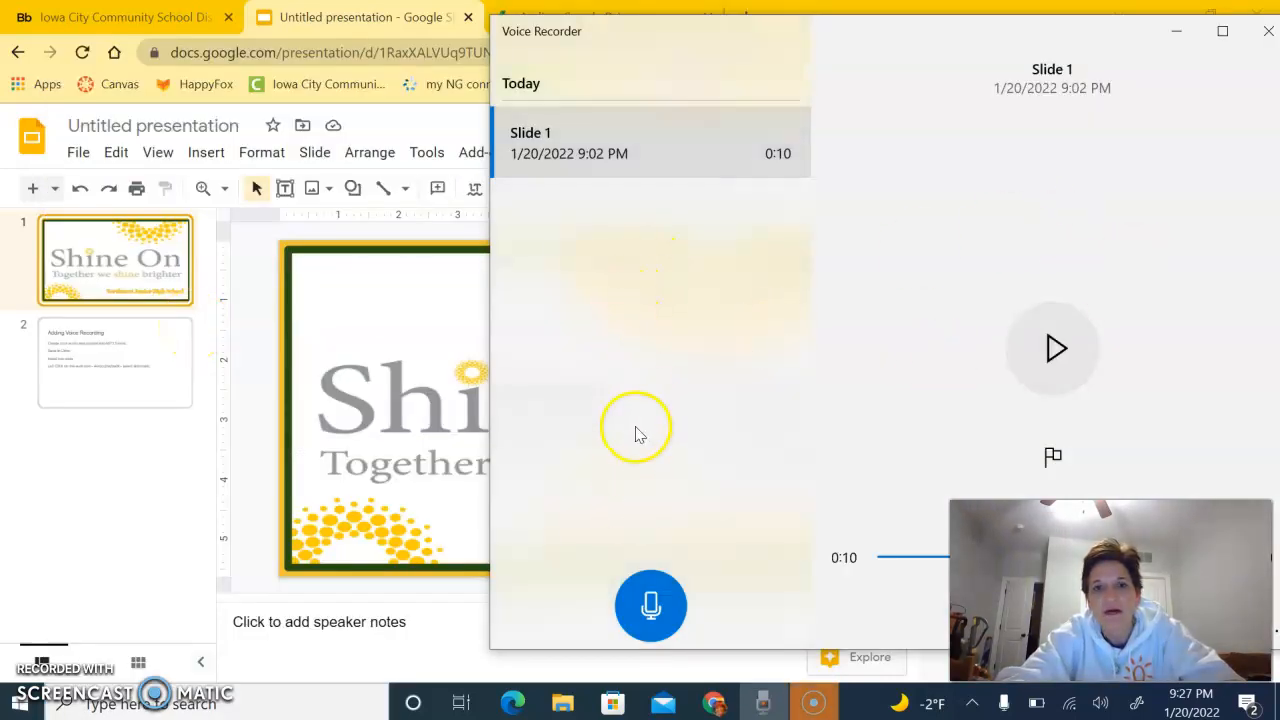
pyautogui.click(650, 608)
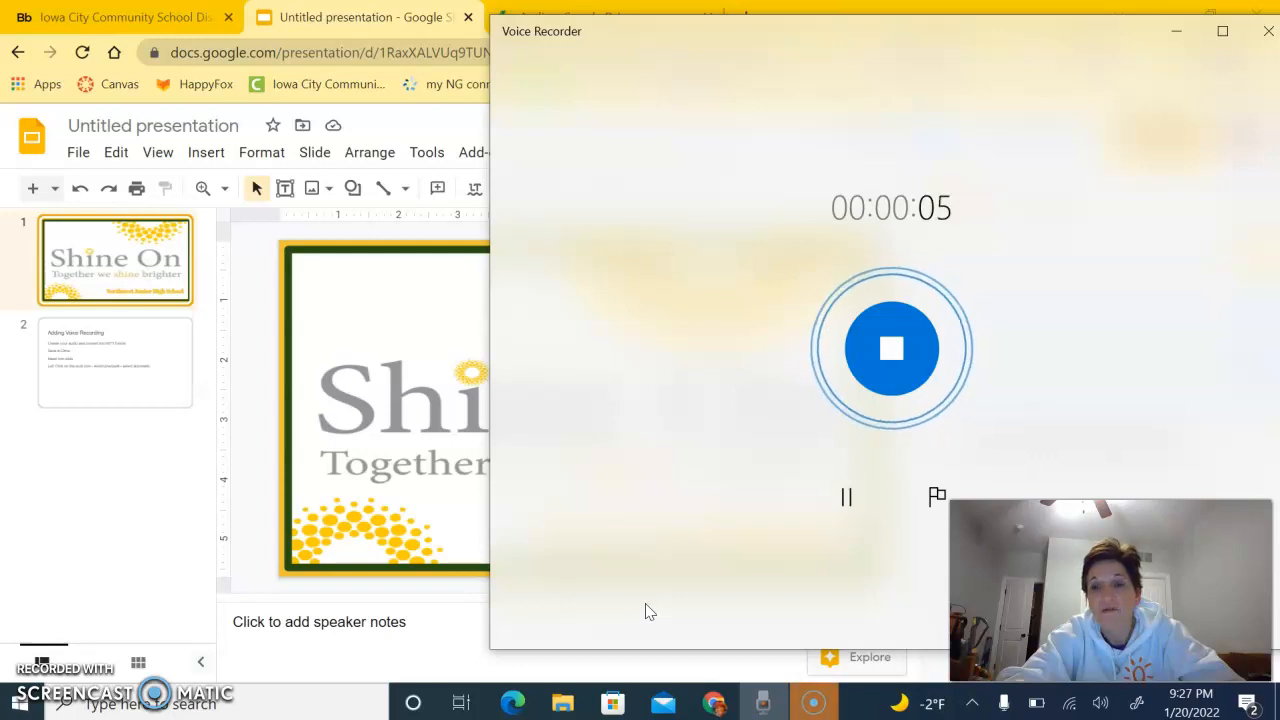
pyautogui.click(893, 346)
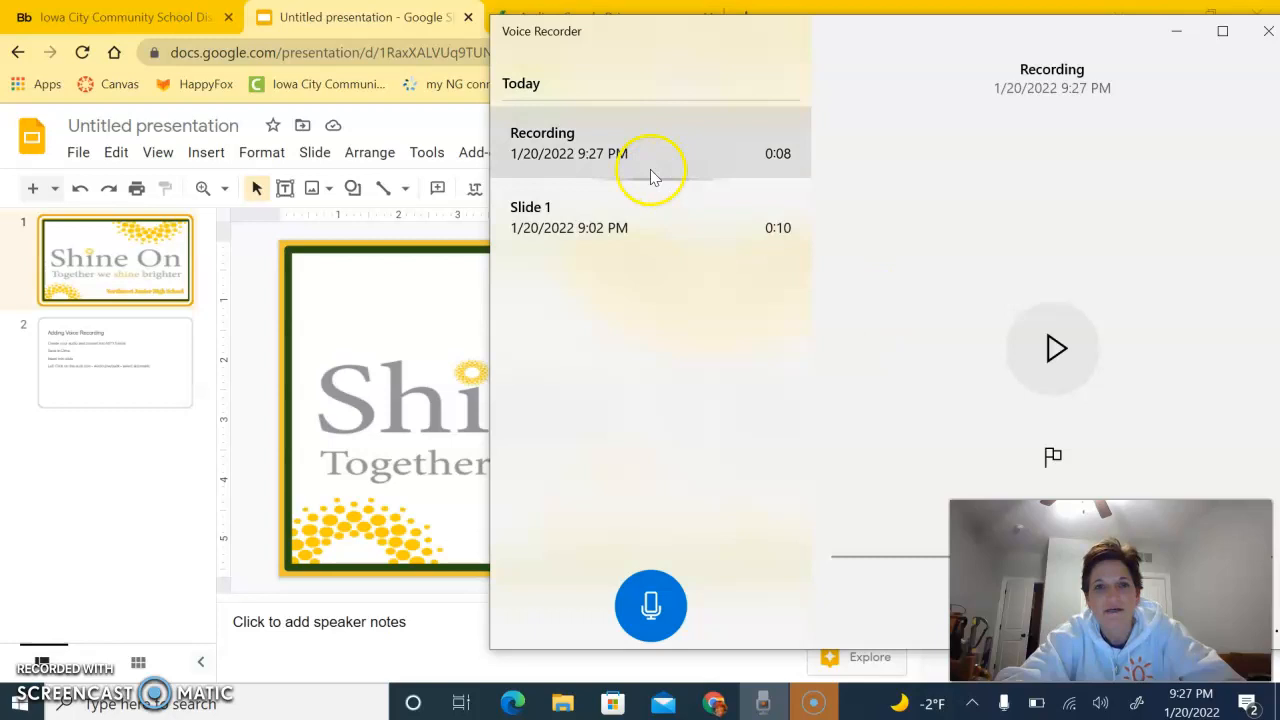
# - Rename the new 8-second recording as Adding Voice
pyautogui.click(562, 149)
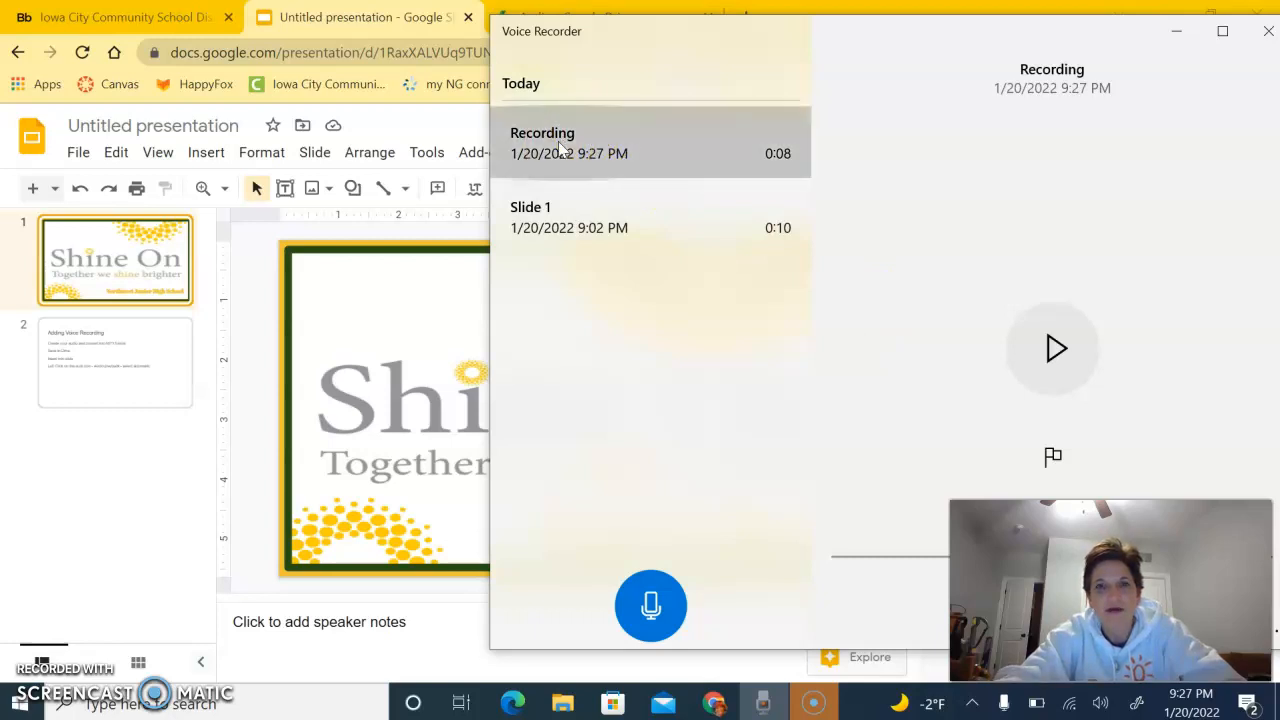
pyautogui.click(600, 150)
pyautogui.click(593, 157)
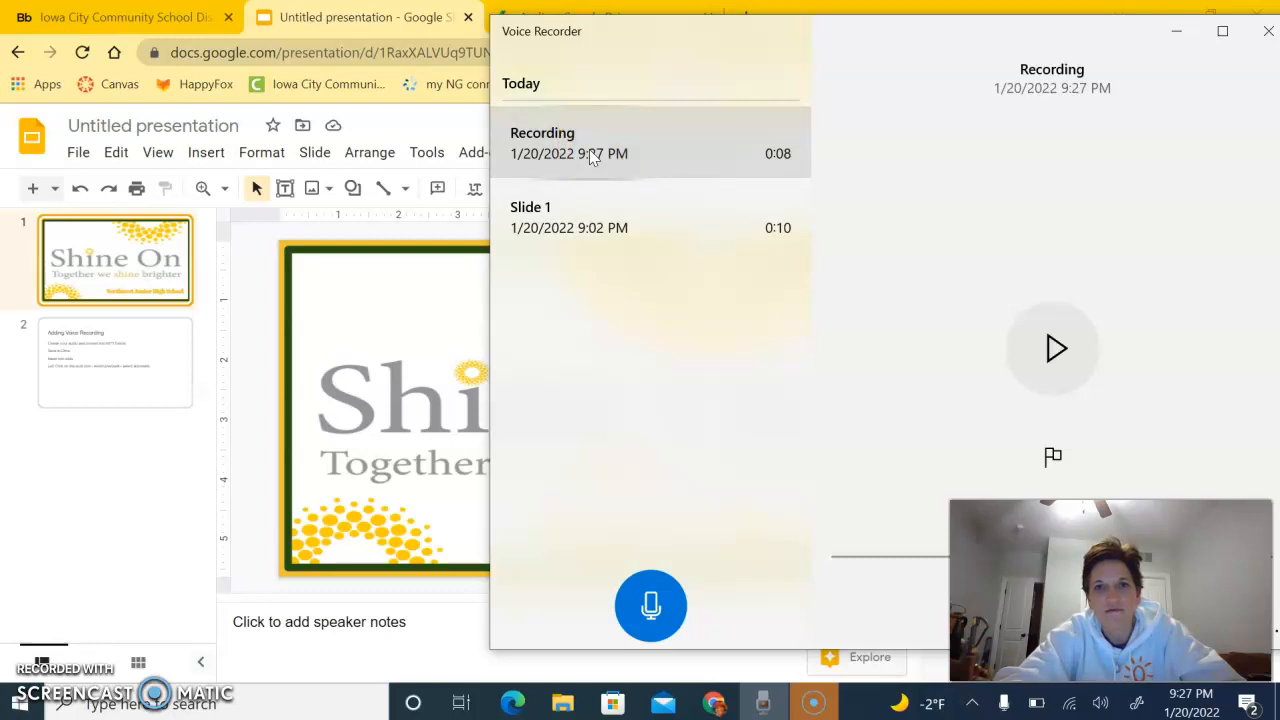
pyautogui.rightClick(575, 133)
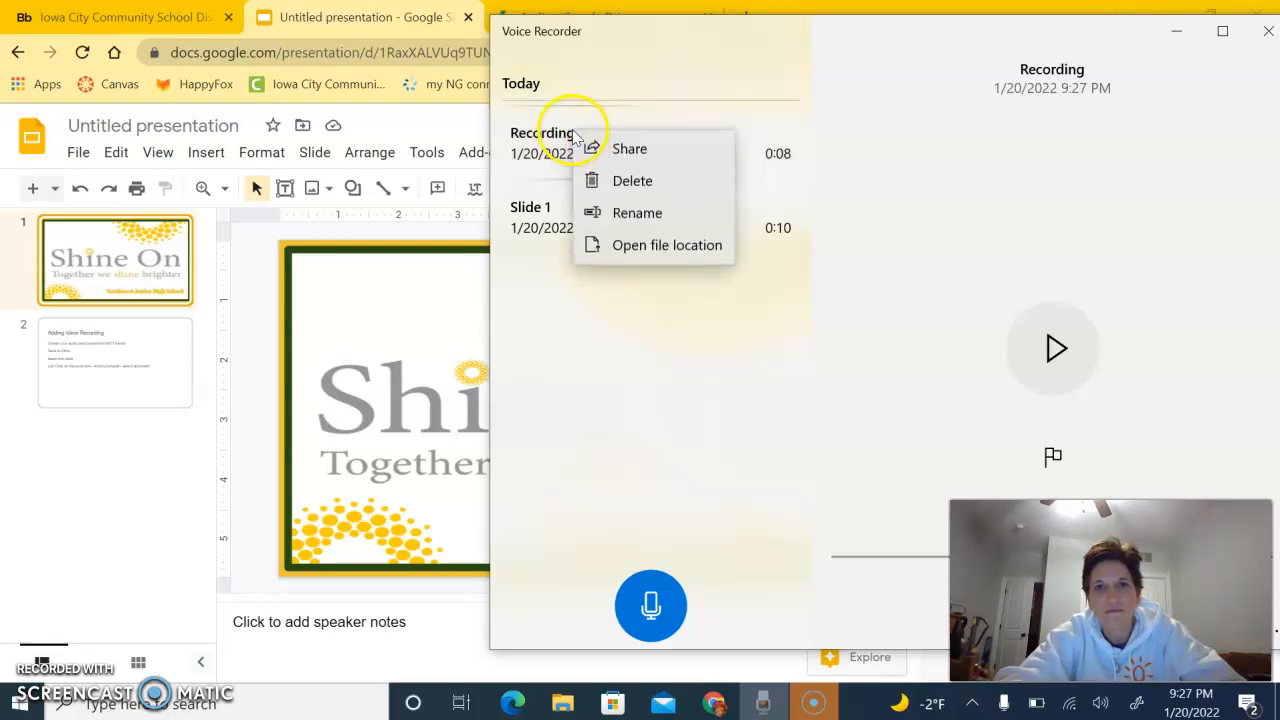
pyautogui.click(638, 215)
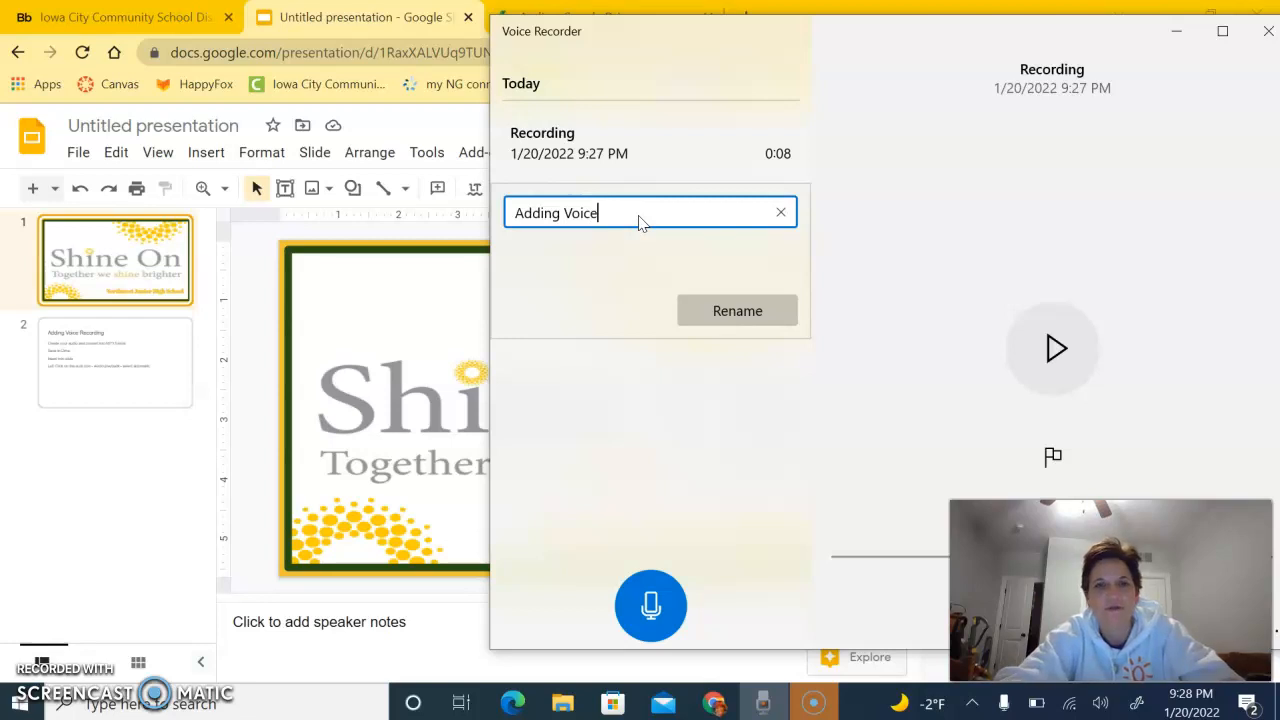
pyautogui.click(737, 311)
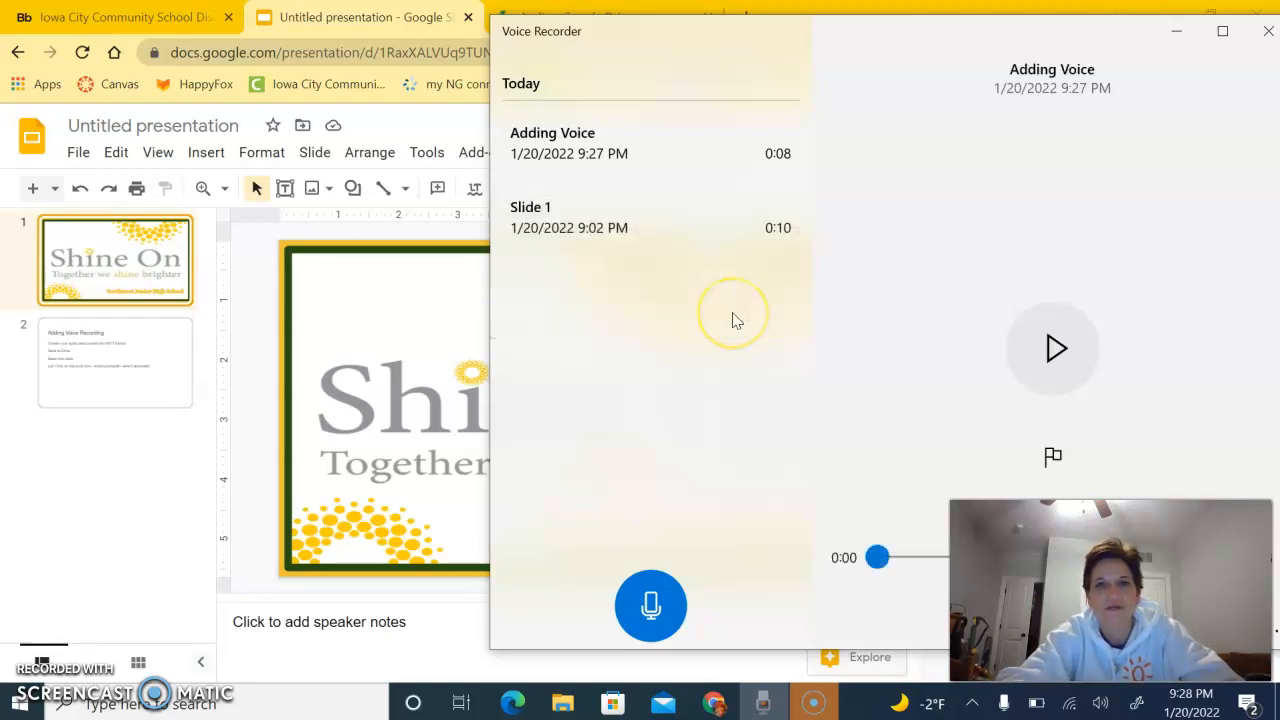
# - Upload the Adding Voice recording from its Sound recordings file location into the Audio folder in Google Drive
pyautogui.click(522, 10)
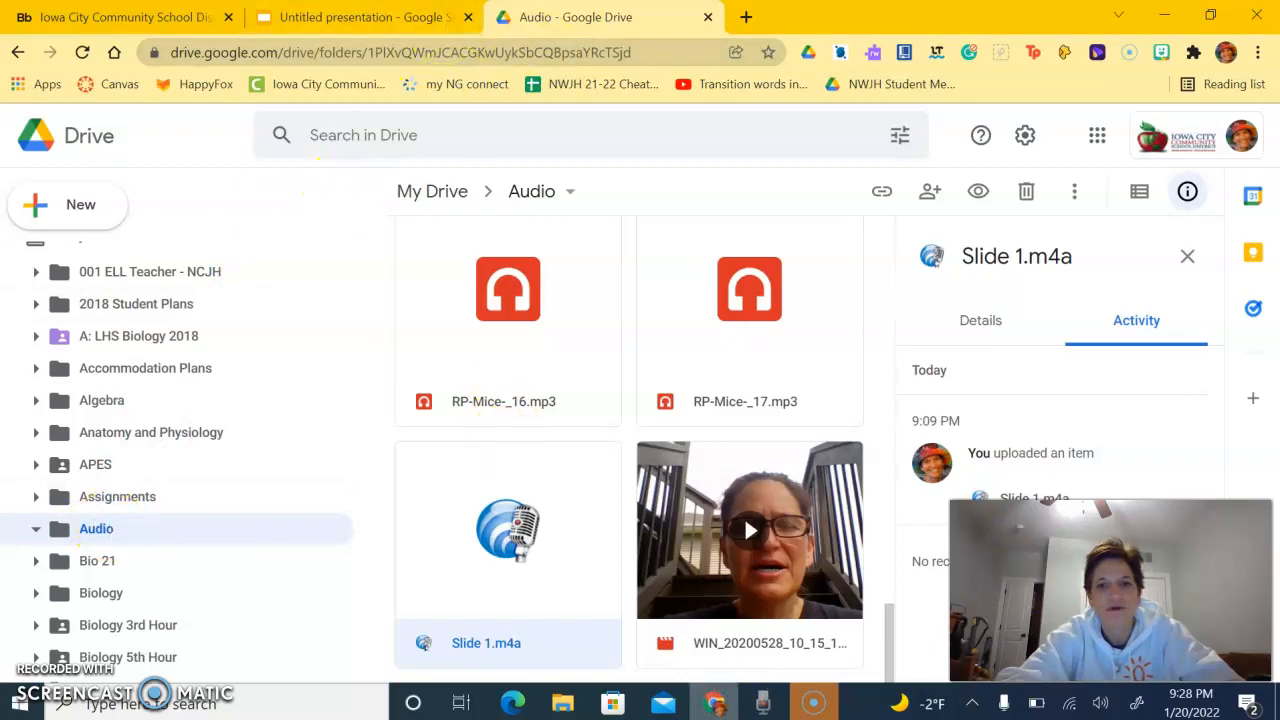
pyautogui.click(772, 708)
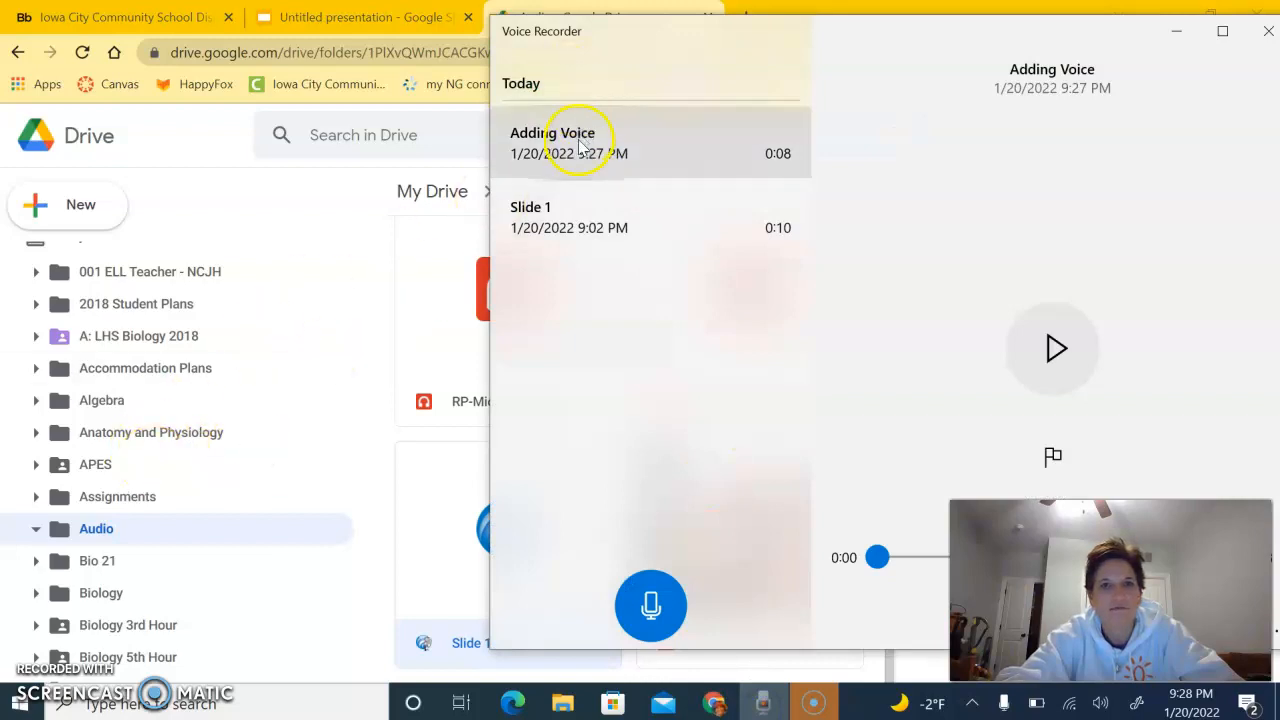
pyautogui.rightClick(611, 146)
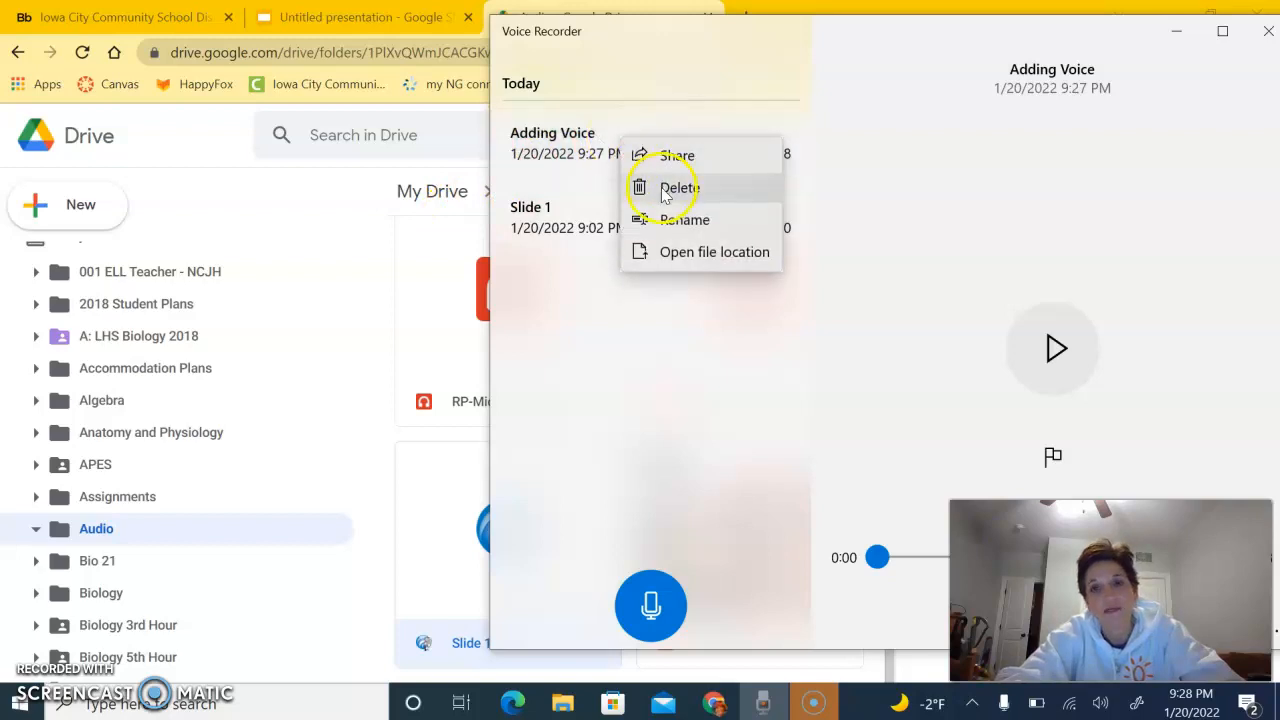
pyautogui.click(683, 255)
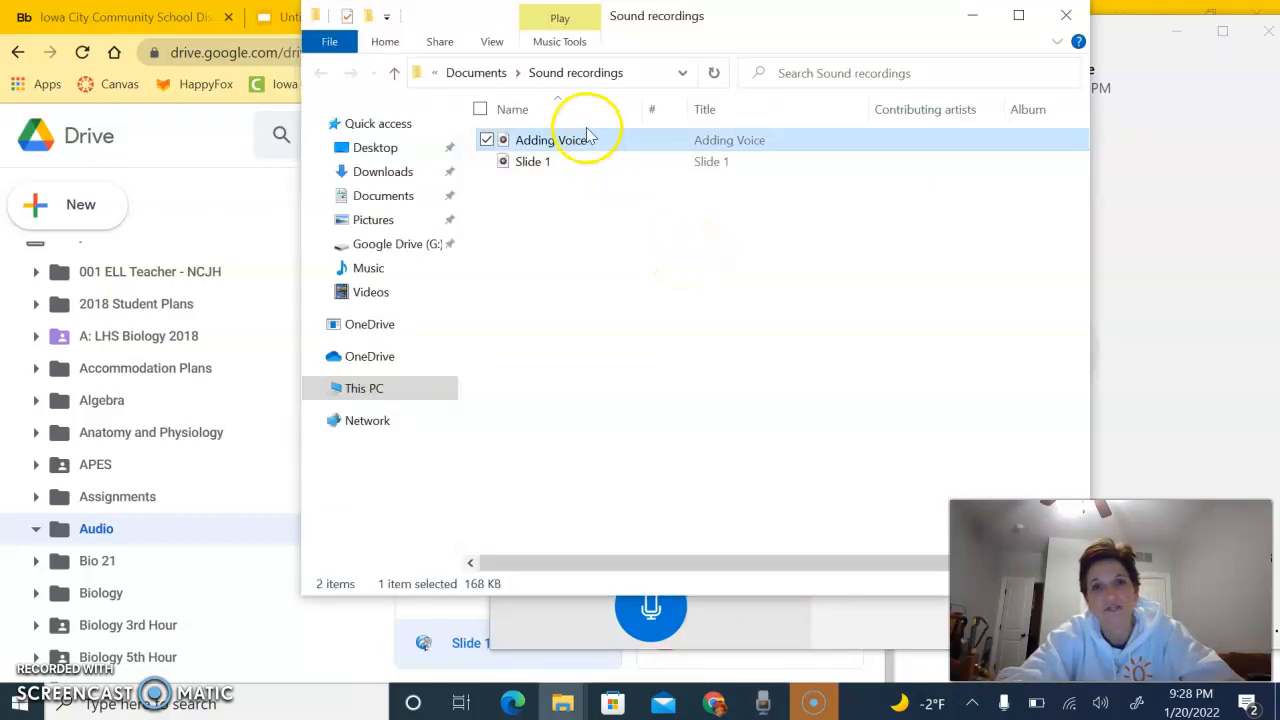
pyautogui.moveTo(573, 145); pyautogui.dragTo(150, 525)
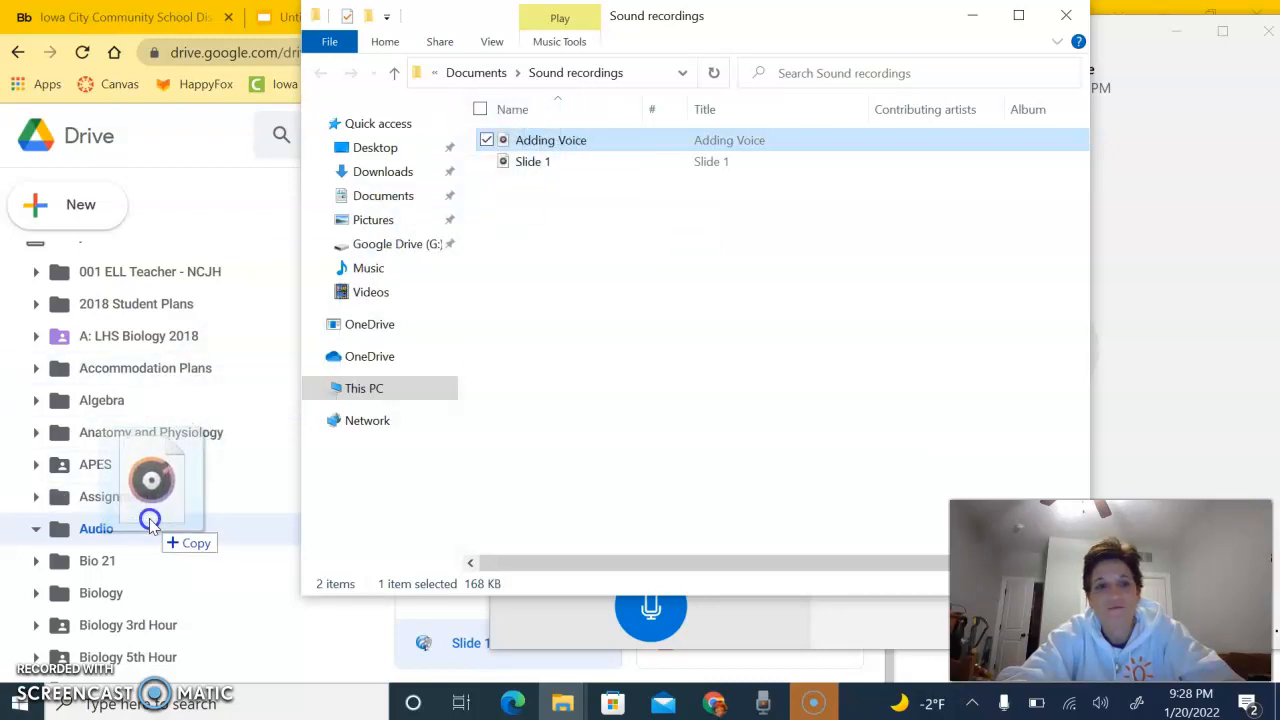
pyautogui.moveTo(150, 524); pyautogui.dragTo(152, 526)
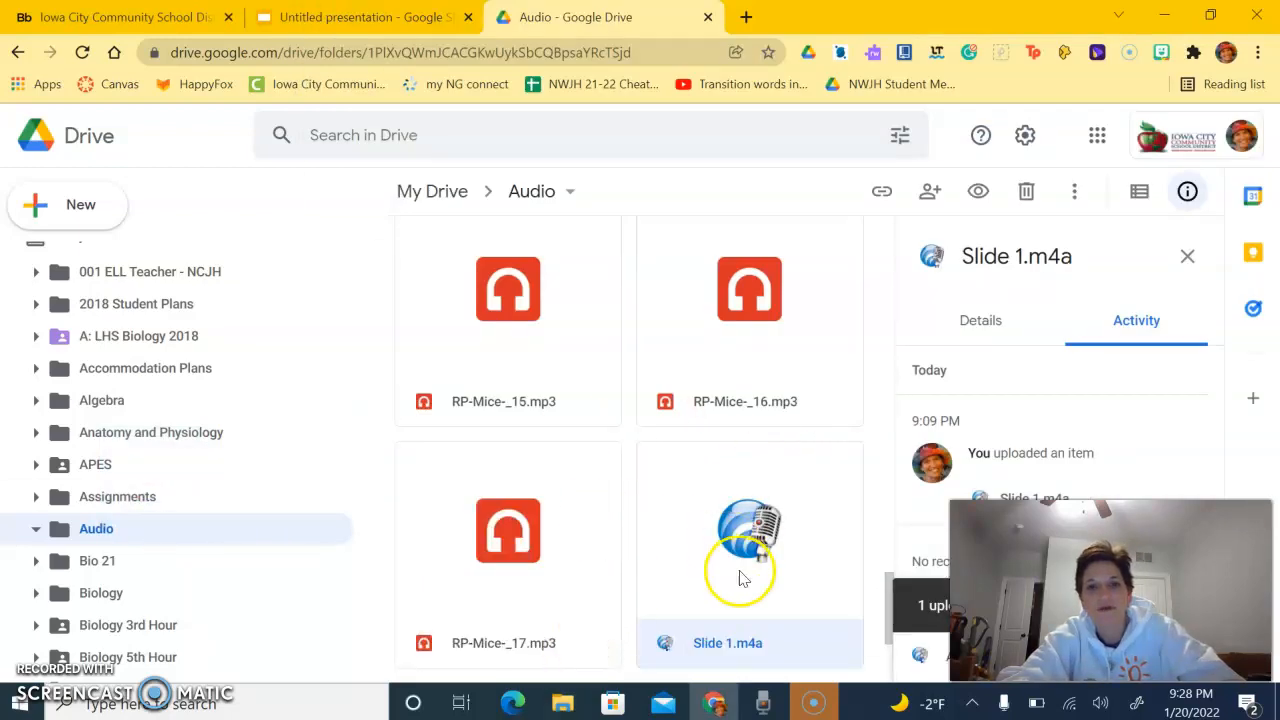
# - Find Adding Voice.m4a among the files in the Audio folder and open it with CloudConvert
pyautogui.scroll(-1, 700, 515)
pyautogui.scroll(-1, 700, 515)
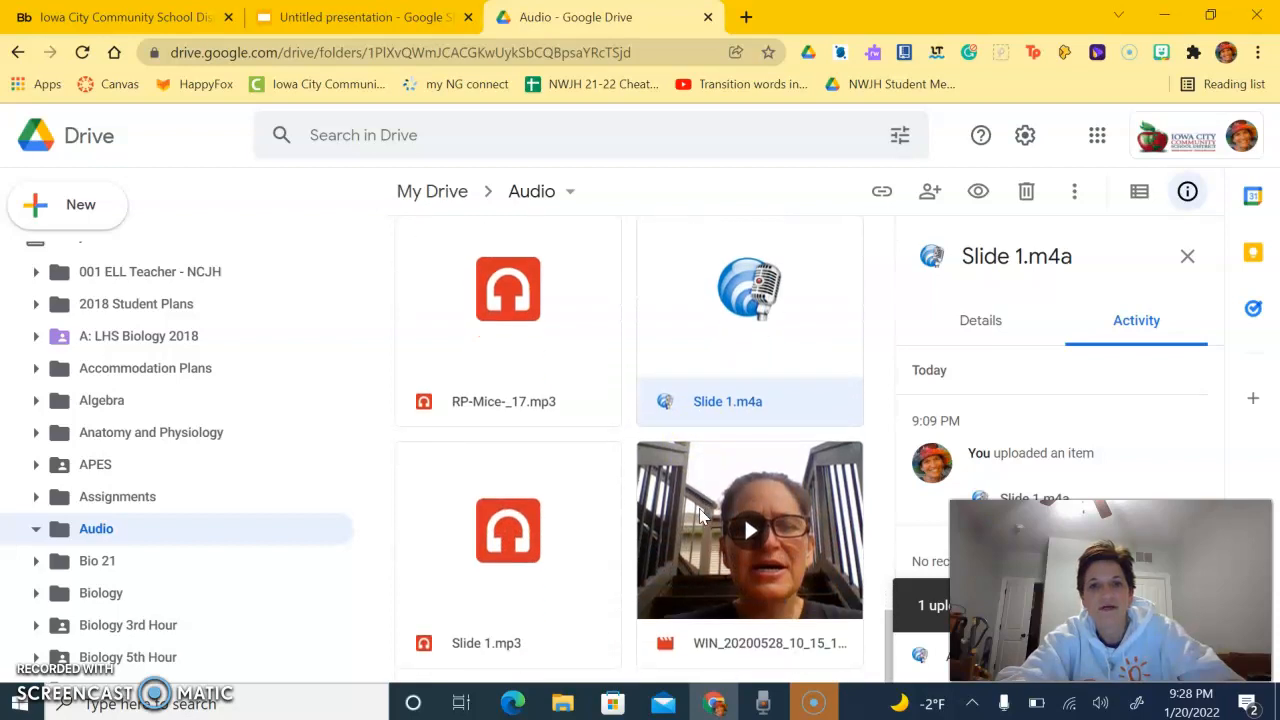
pyautogui.scroll(5, 700, 515)
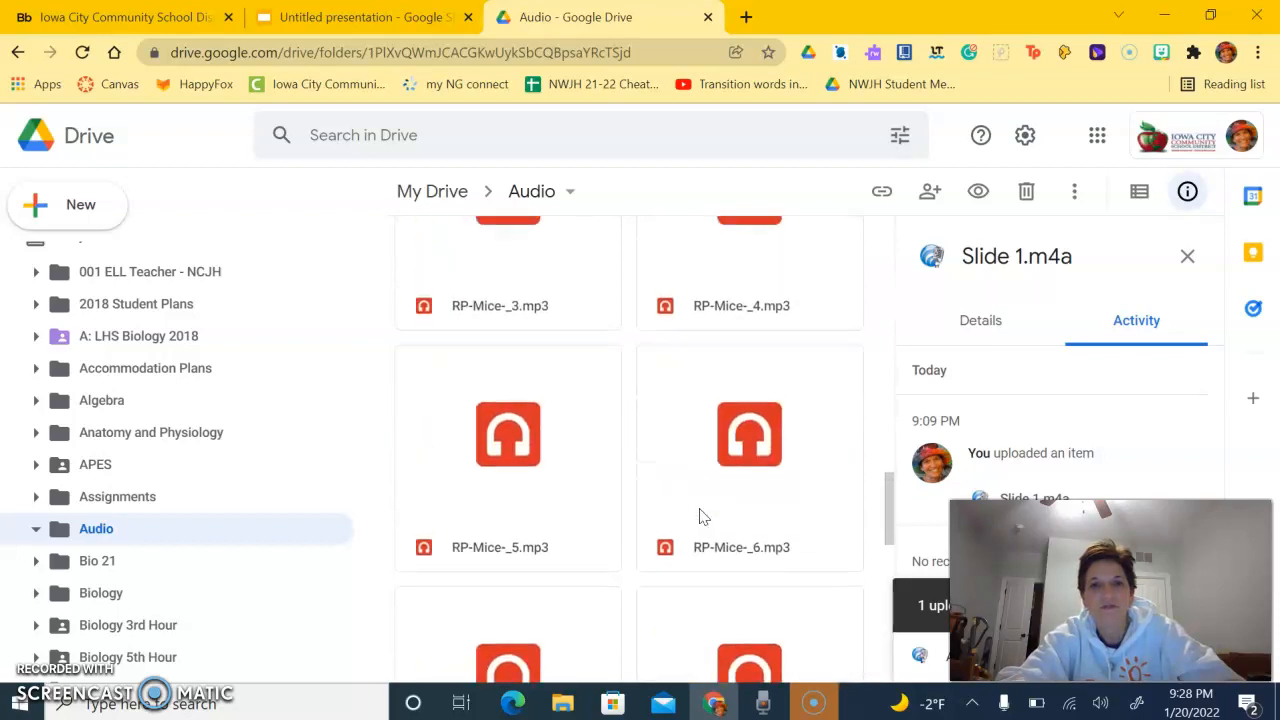
pyautogui.scroll(5, 700, 515)
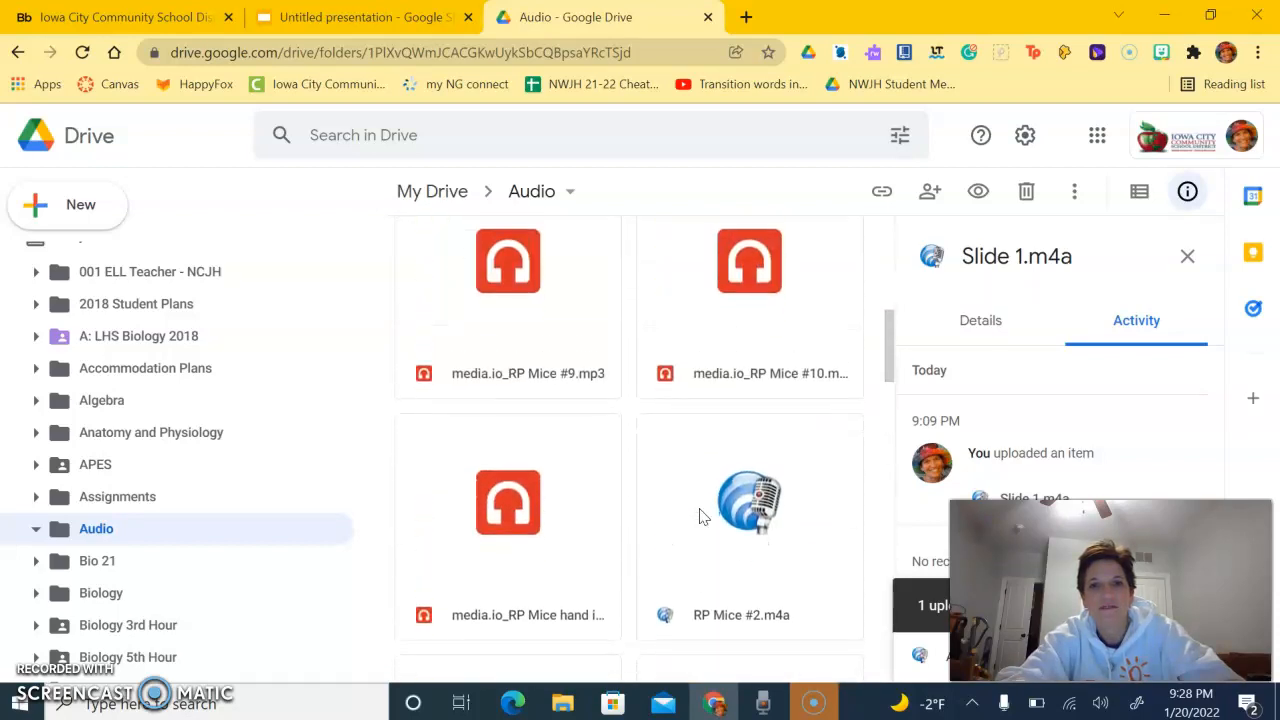
pyautogui.scroll(2, 700, 515)
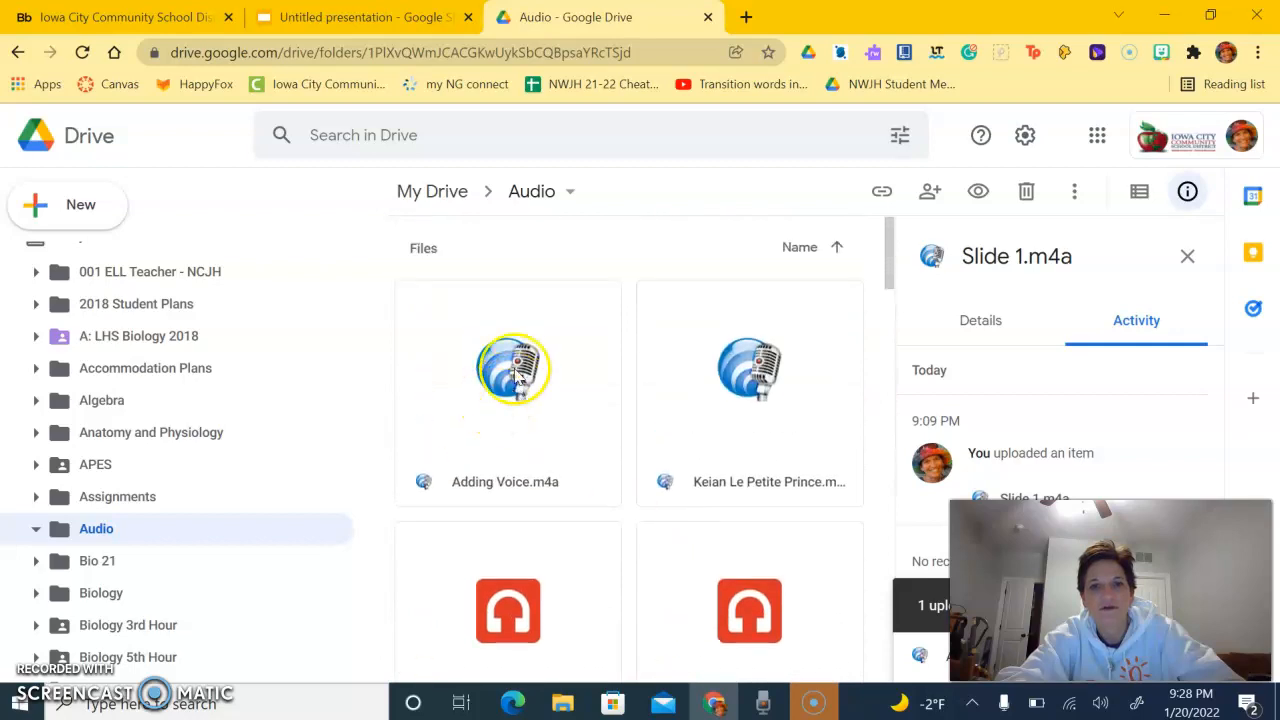
pyautogui.click(553, 481)
pyautogui.rightClick(553, 481)
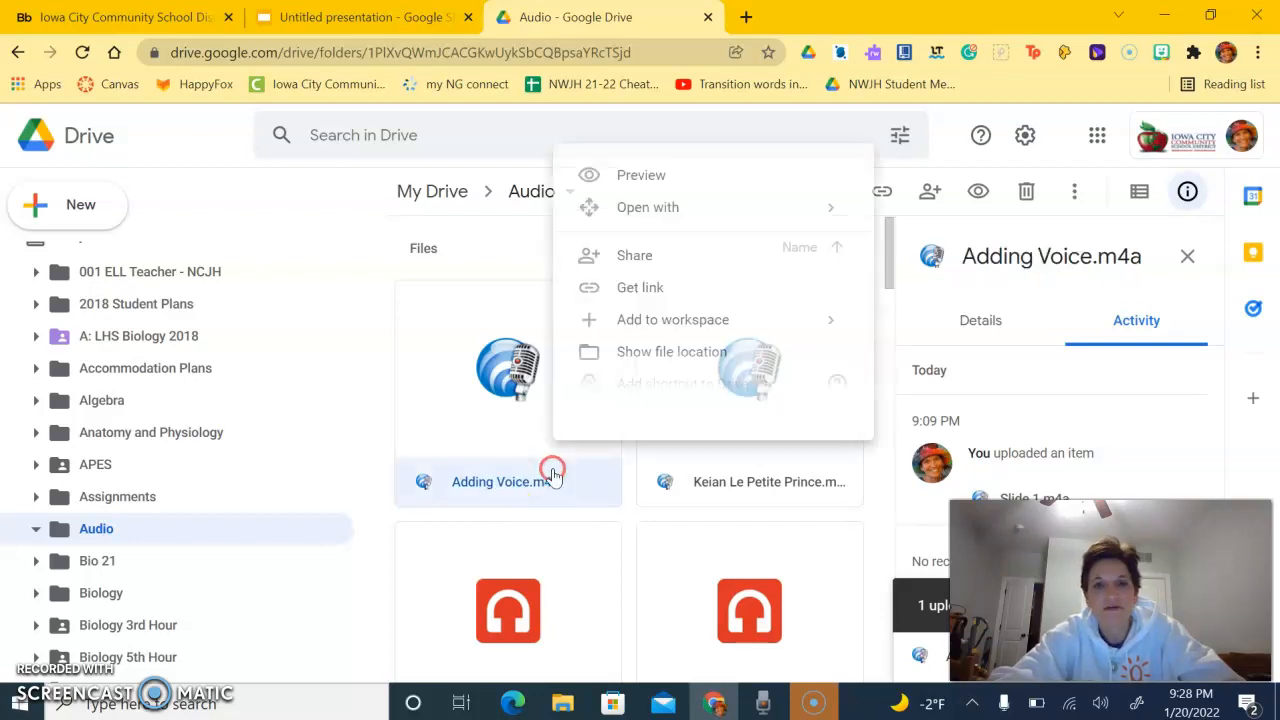
pyautogui.moveTo(662, 212)
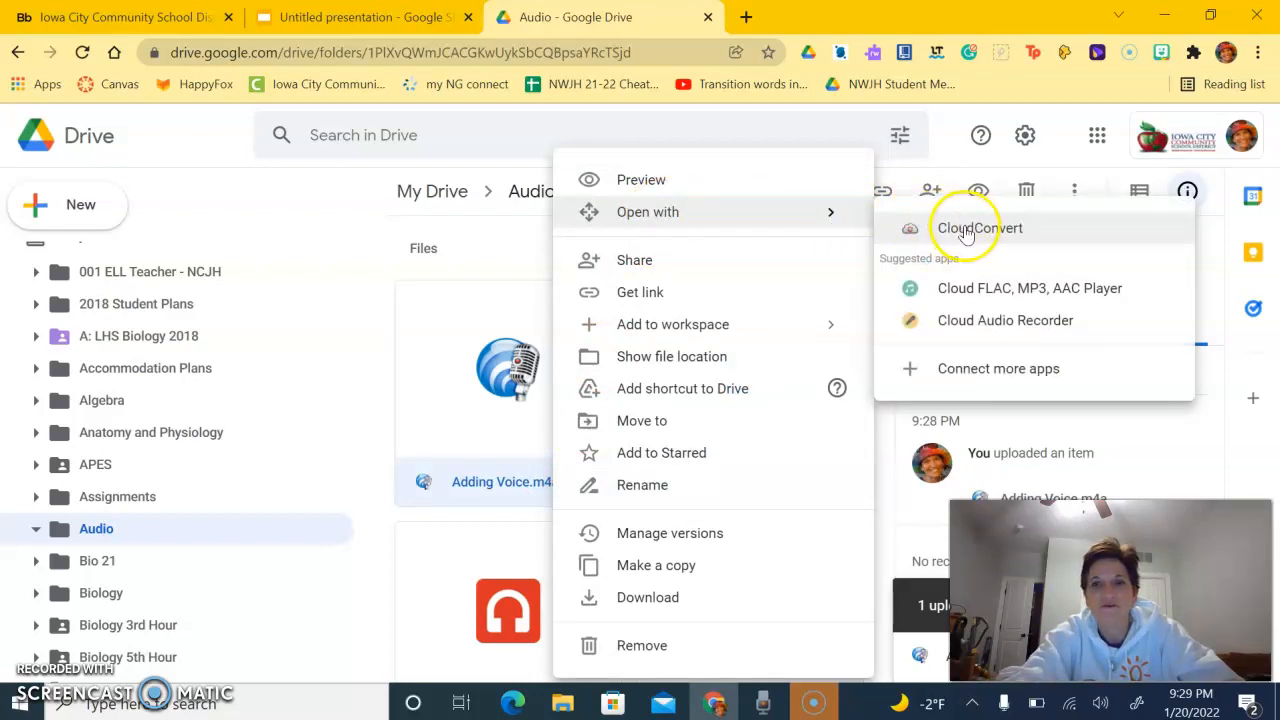
pyautogui.click(967, 229)
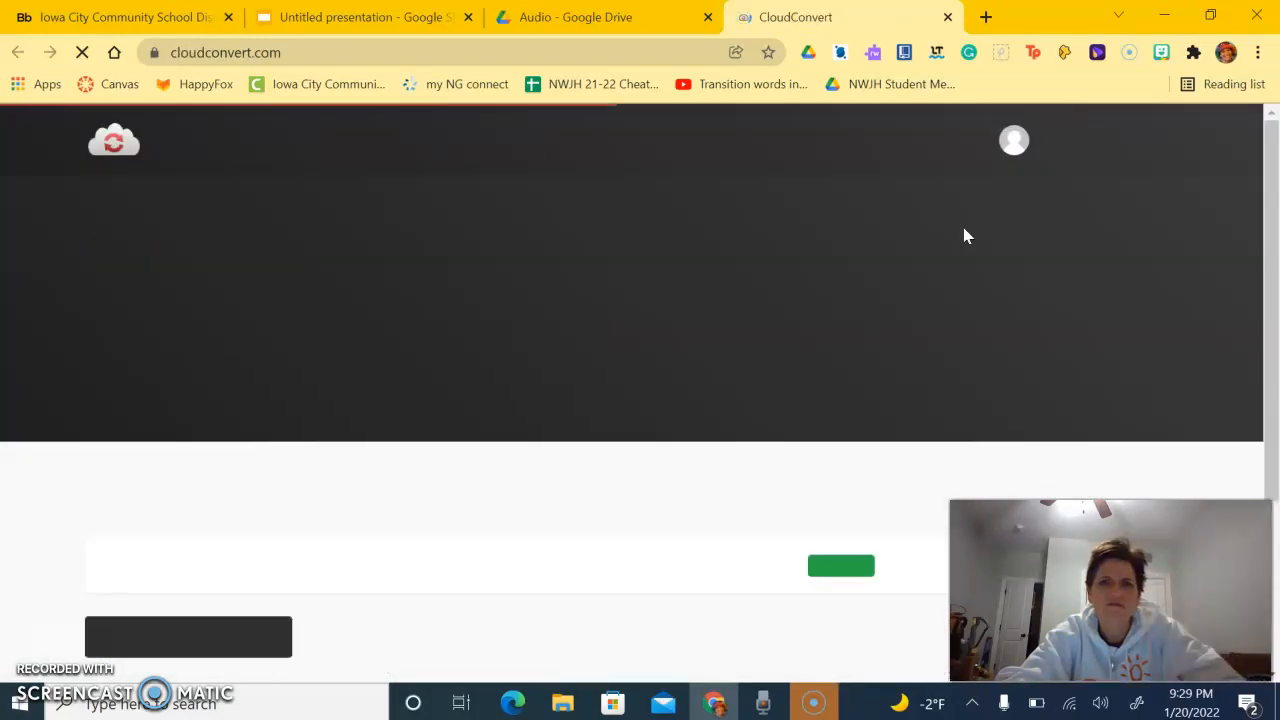
# - Set the target format for the M4A conversion to MP3
pyautogui.click(1020, 322)
pyautogui.click(1021, 318)
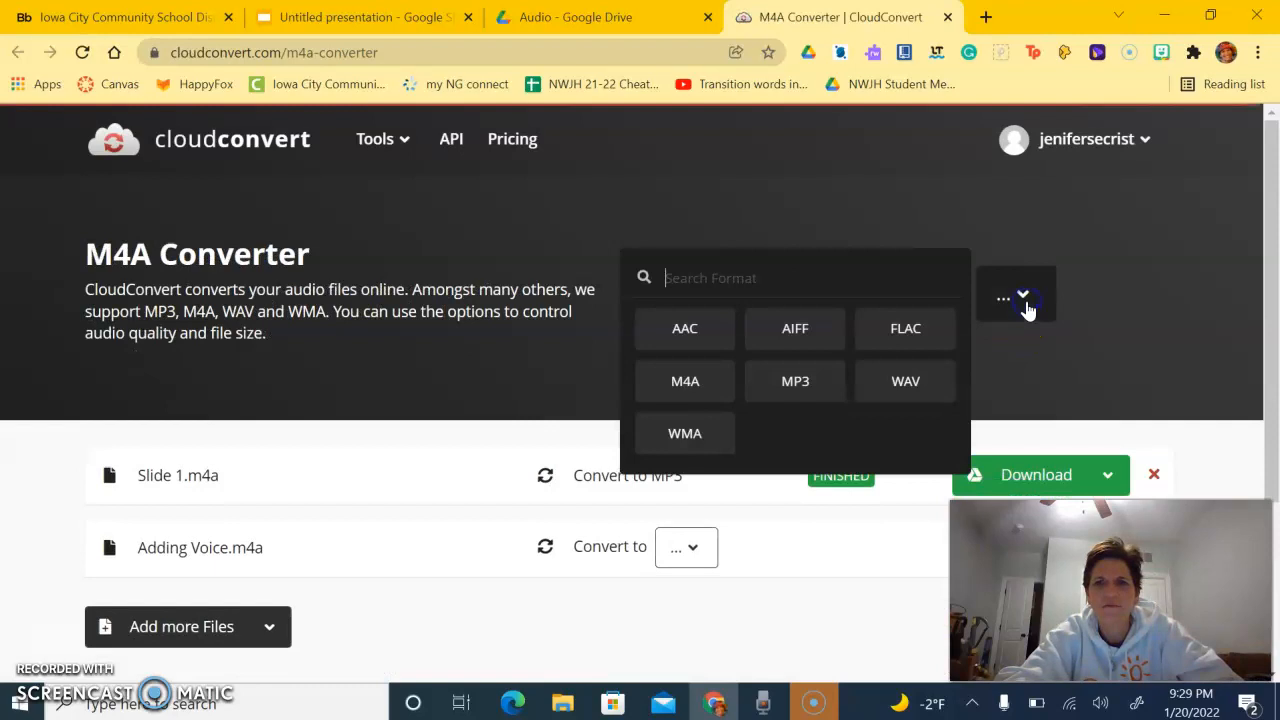
pyautogui.click(797, 383)
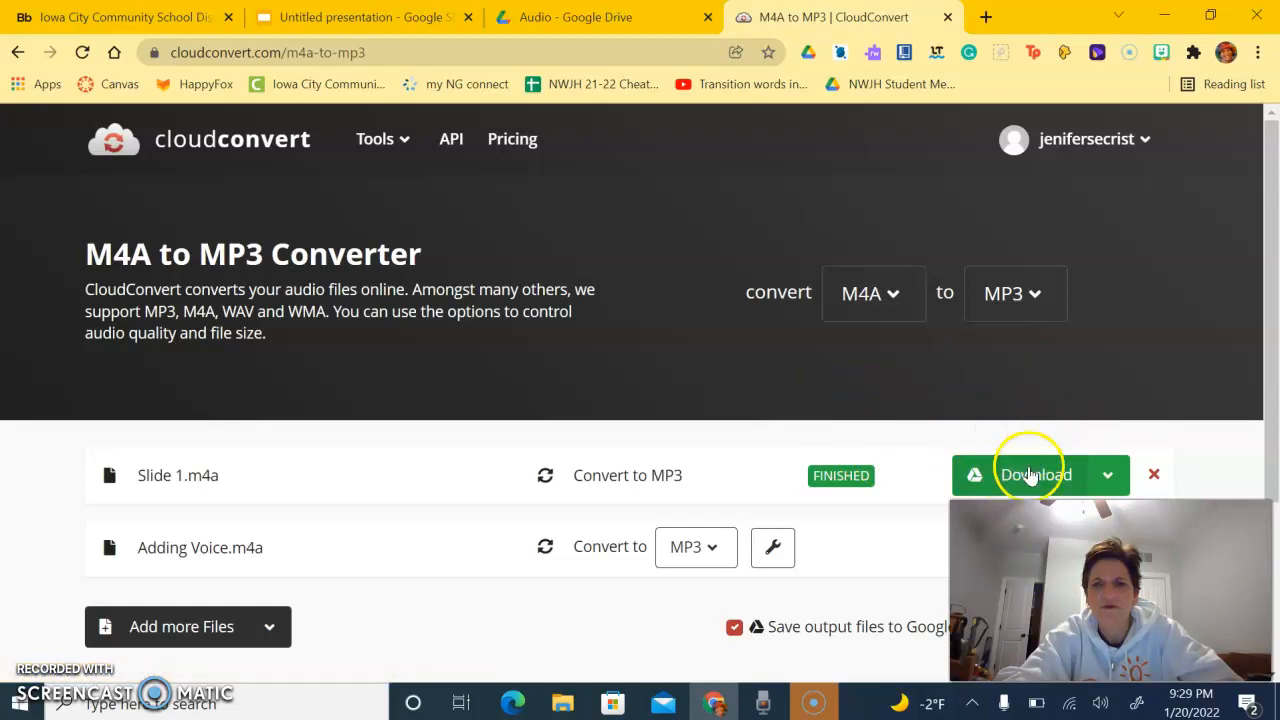
pyautogui.click(1030, 475)
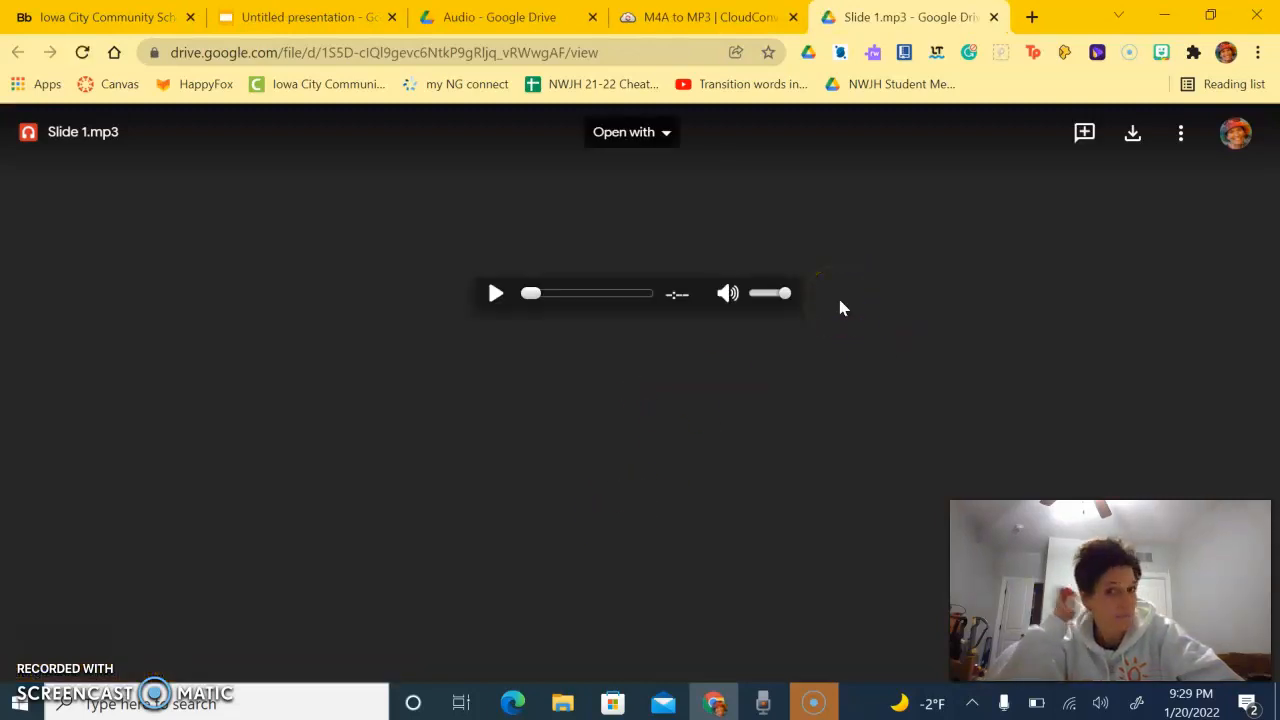
pyautogui.click(406, 358)
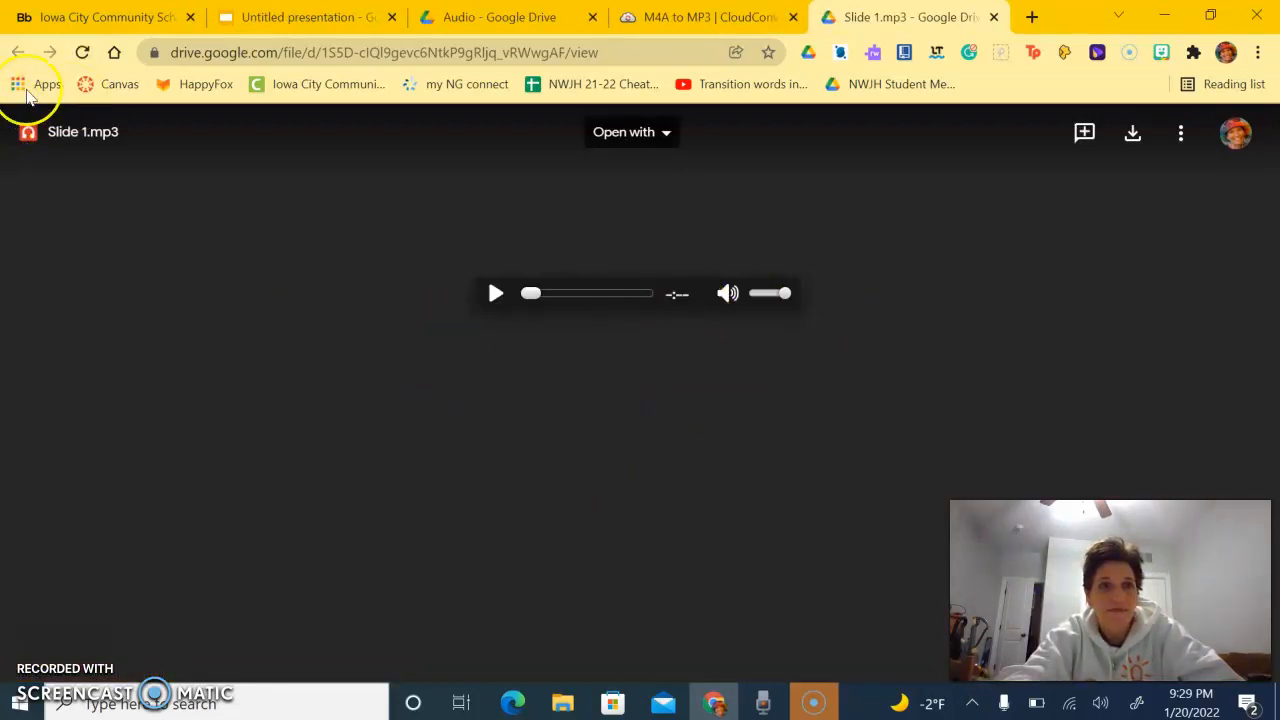
pyautogui.click(994, 18)
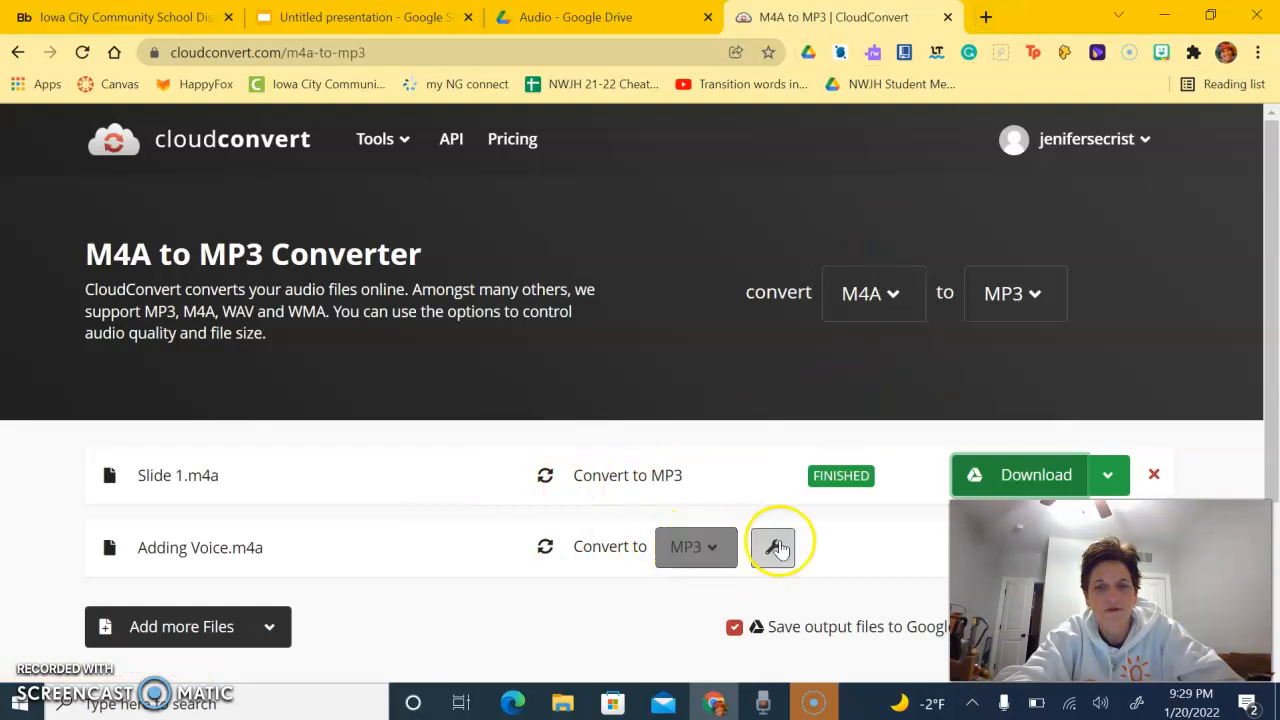
# - Convert Adding Voice.m4a to MP3 with the output saved to Google Drive, and open the converted file
pyautogui.click(697, 553)
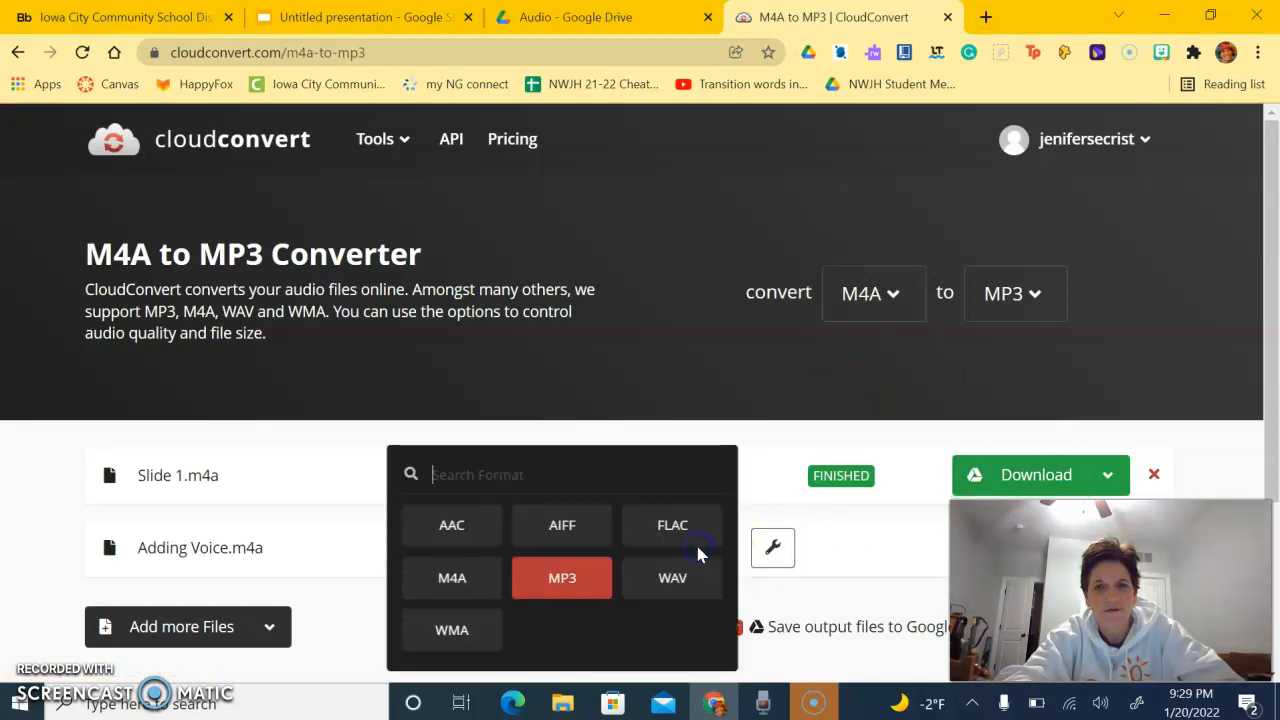
pyautogui.click(571, 580)
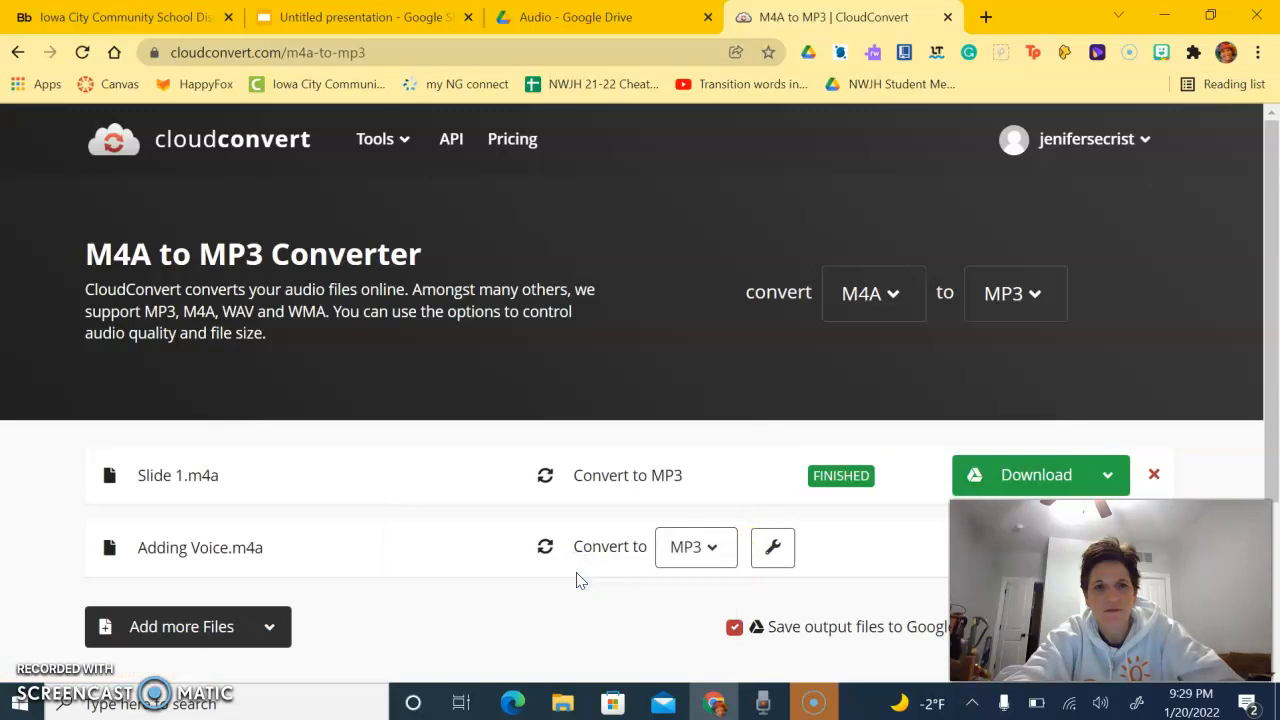
pyautogui.scroll(-2, 871, 550)
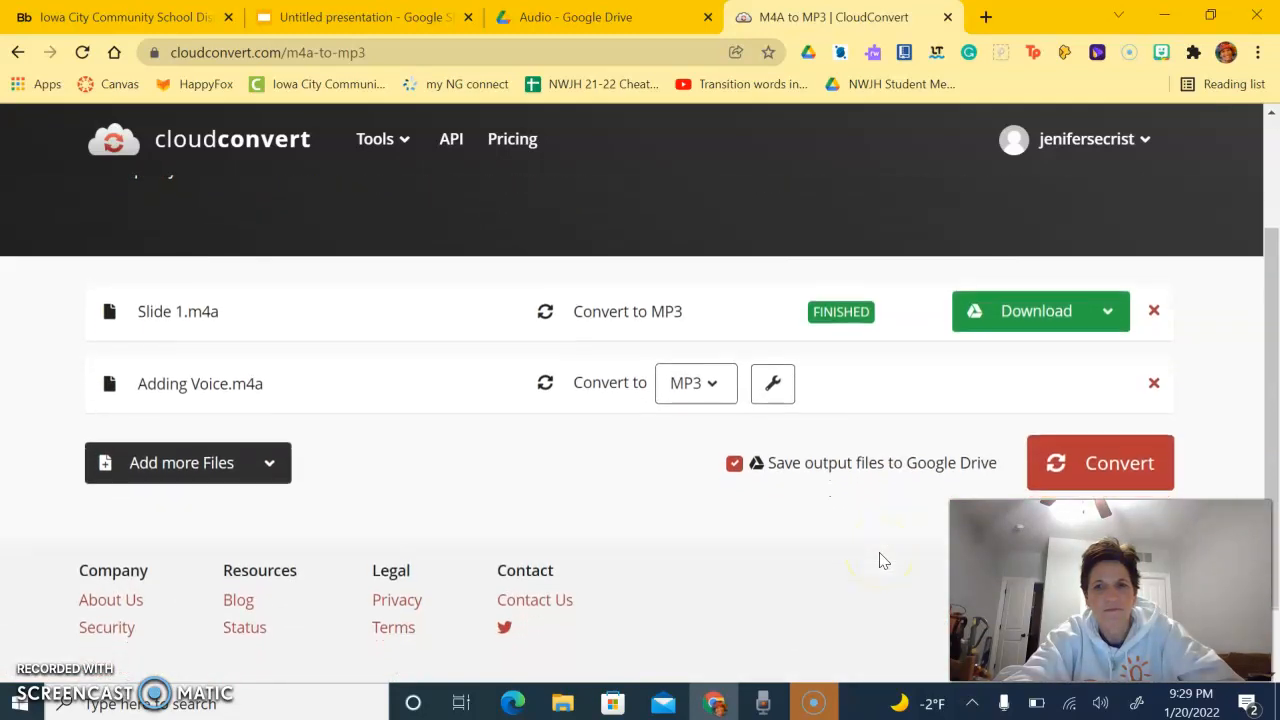
pyautogui.click(1137, 452)
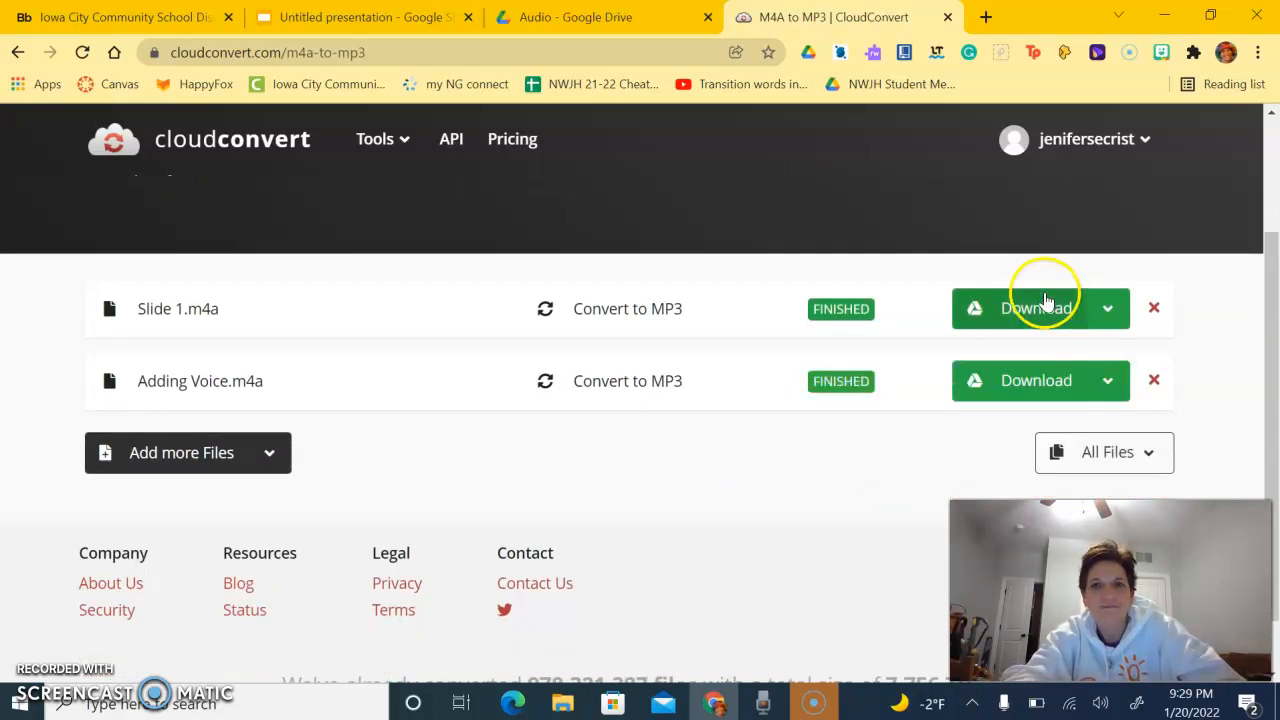
pyautogui.click(1027, 385)
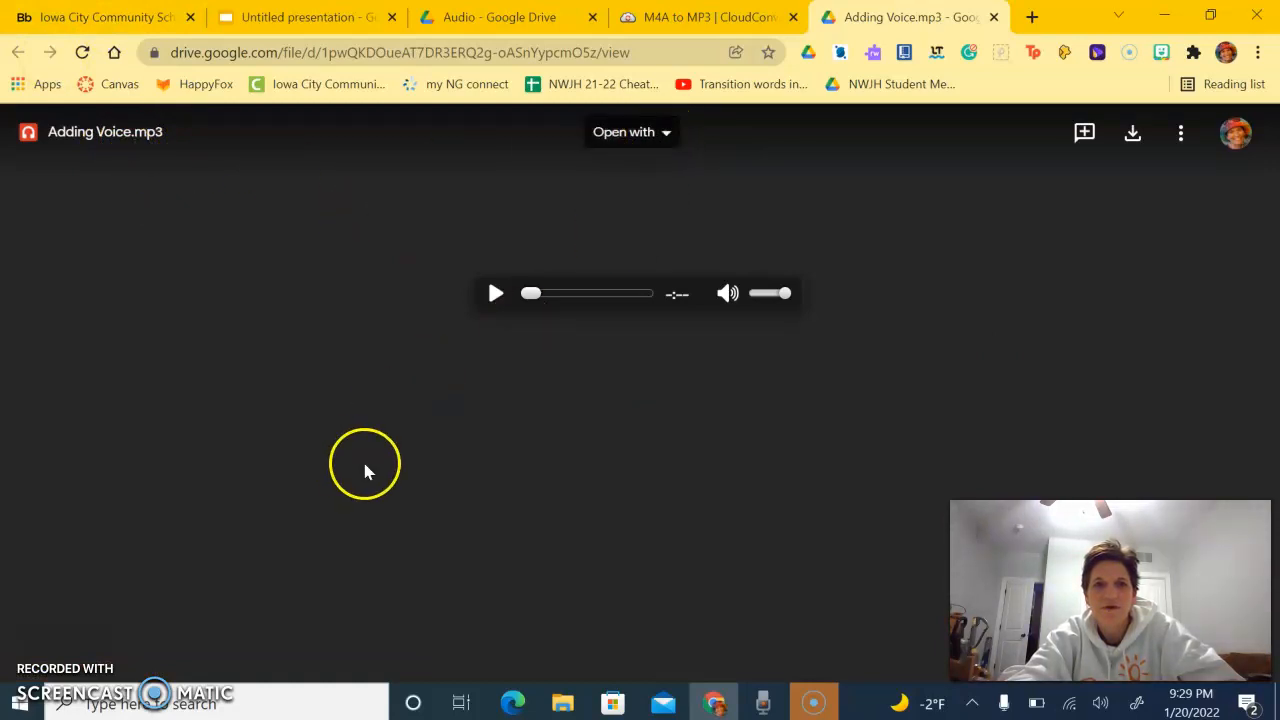
# - Look through the Drive Audio folder for the converted MP3 and return to the opened Adding Voice.mp3
pyautogui.click(515, 22)
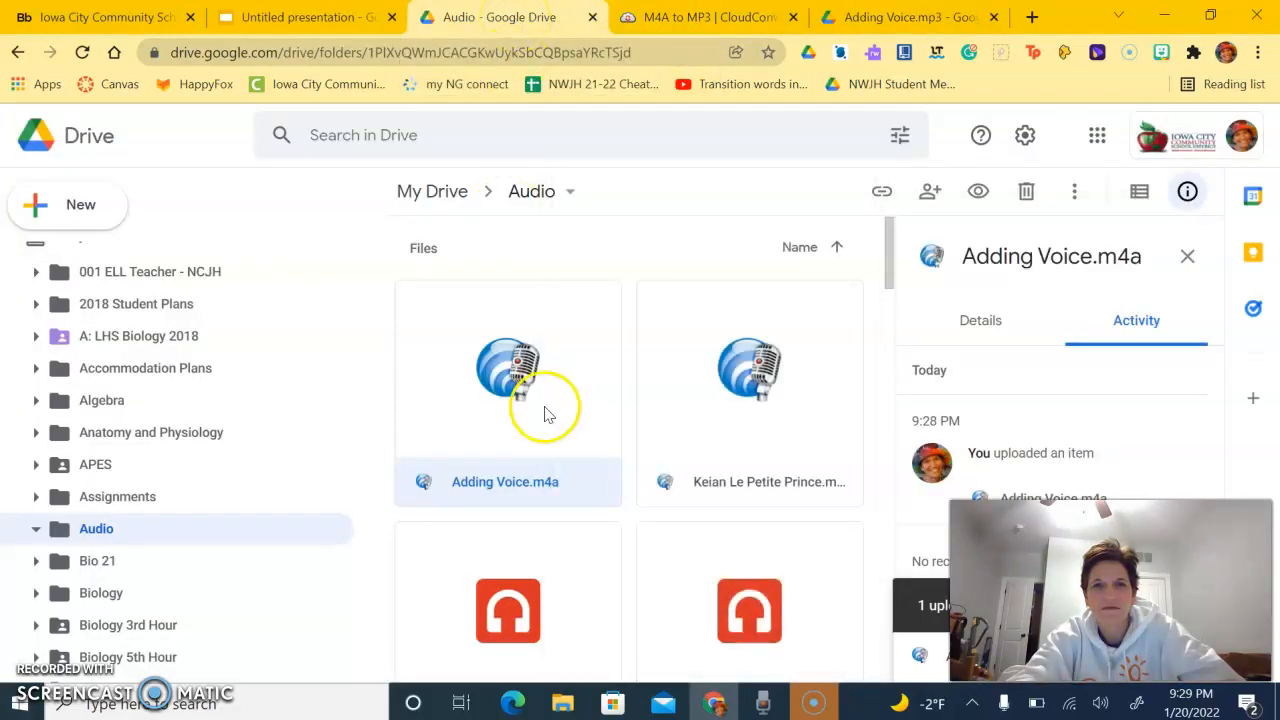
pyautogui.scroll(-3, 557, 470)
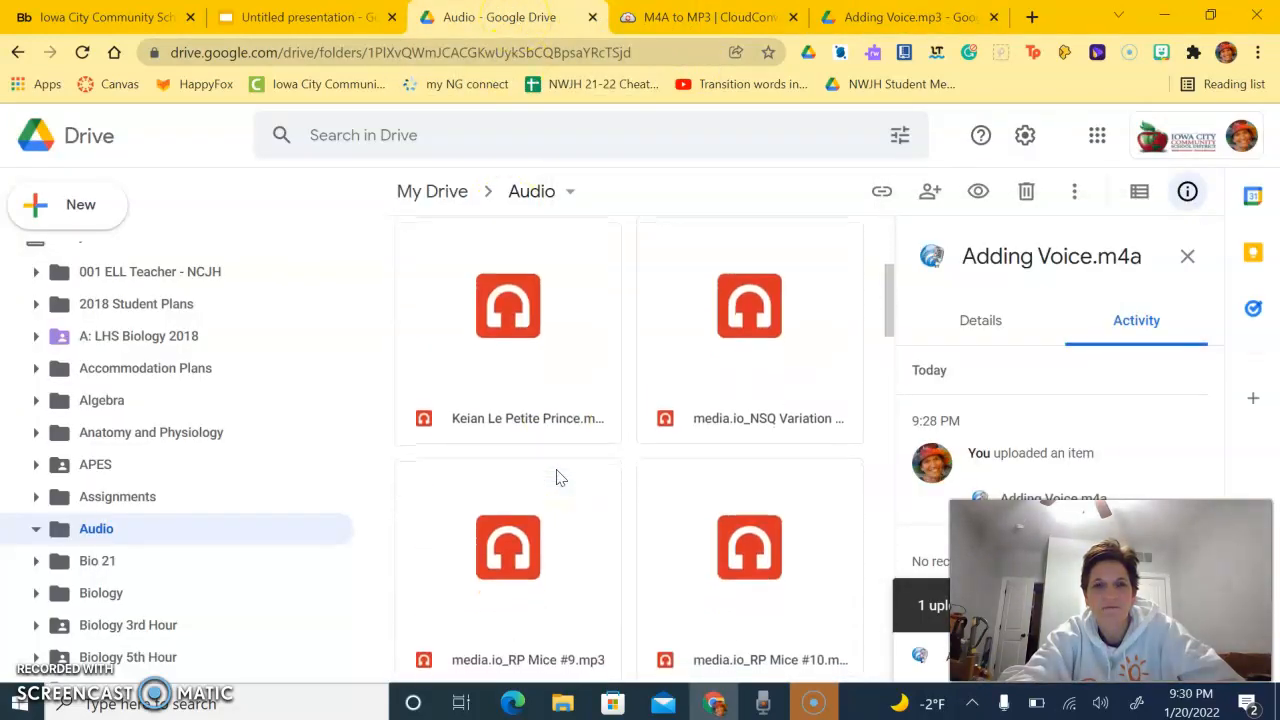
pyautogui.scroll(-10, 557, 477)
pyautogui.click(557, 466)
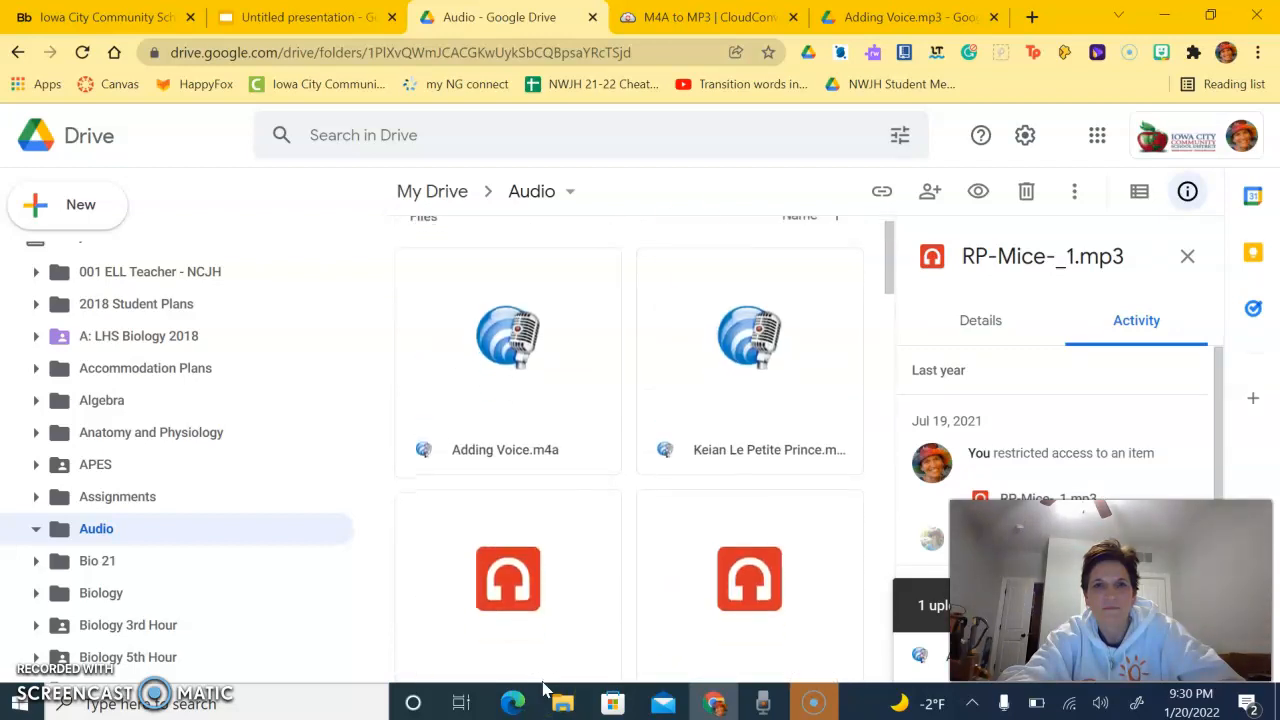
pyautogui.click(890, 17)
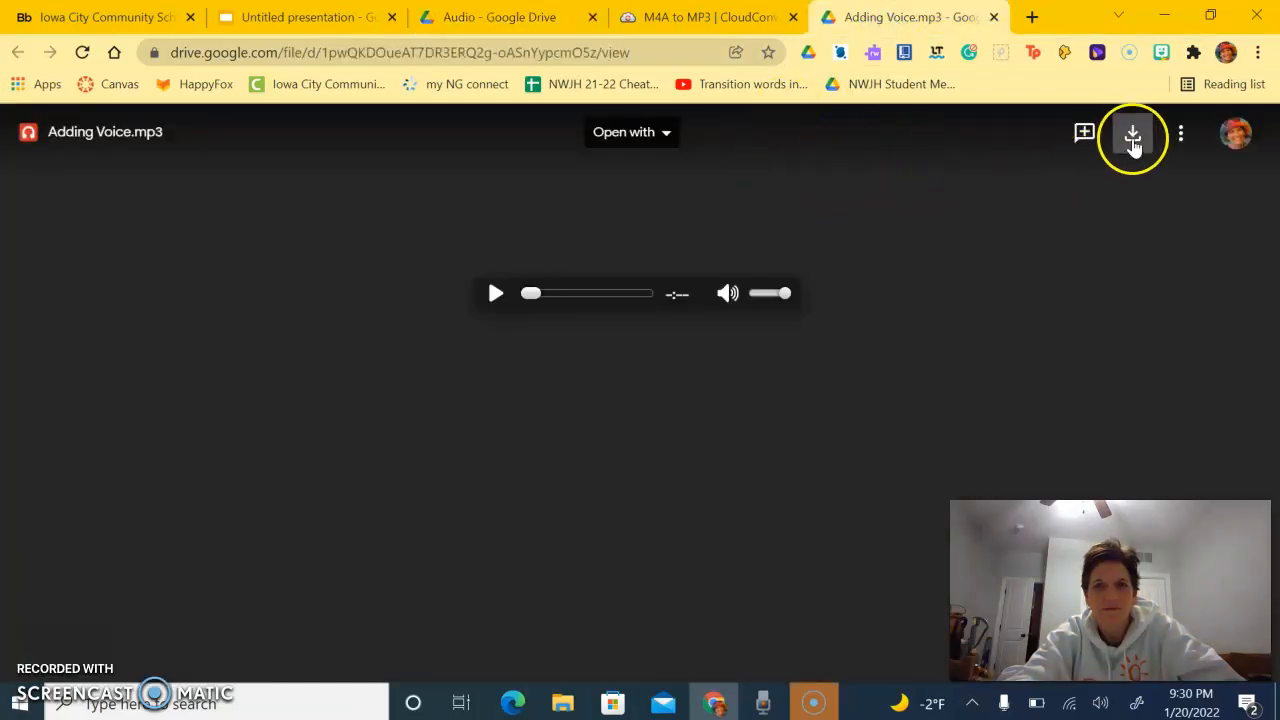
pyautogui.click(660, 133)
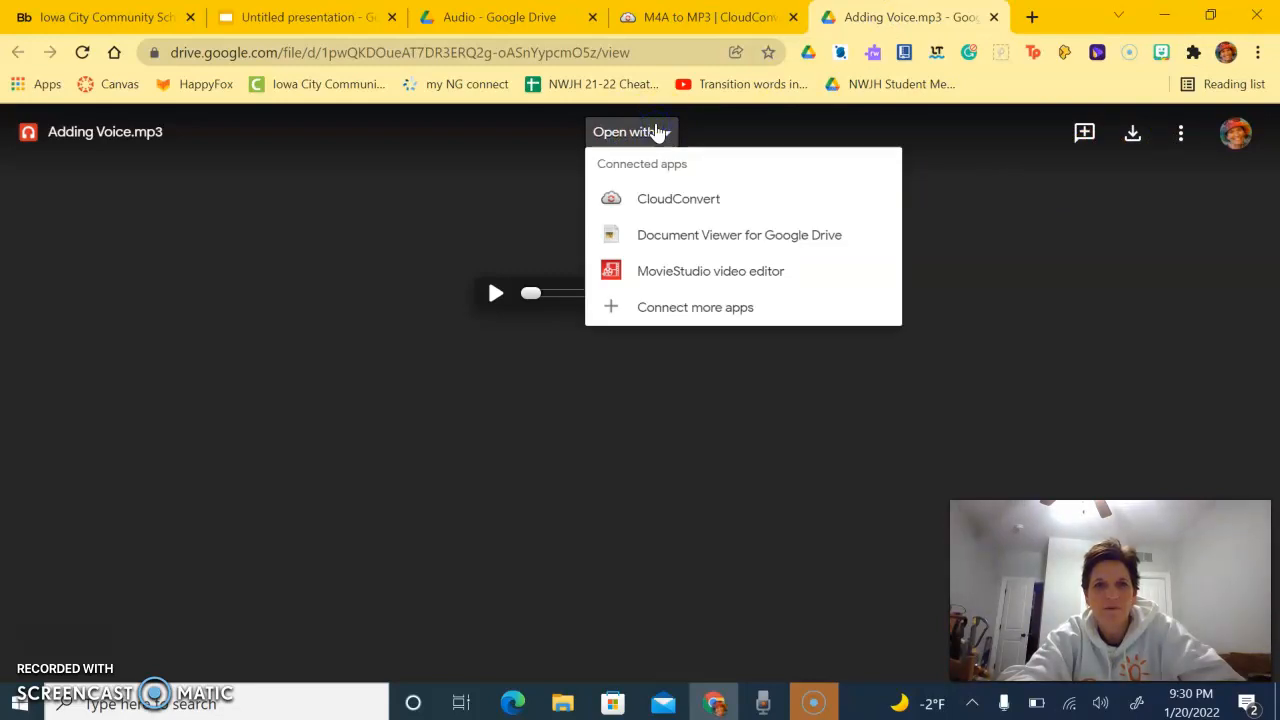
pyautogui.click(727, 133)
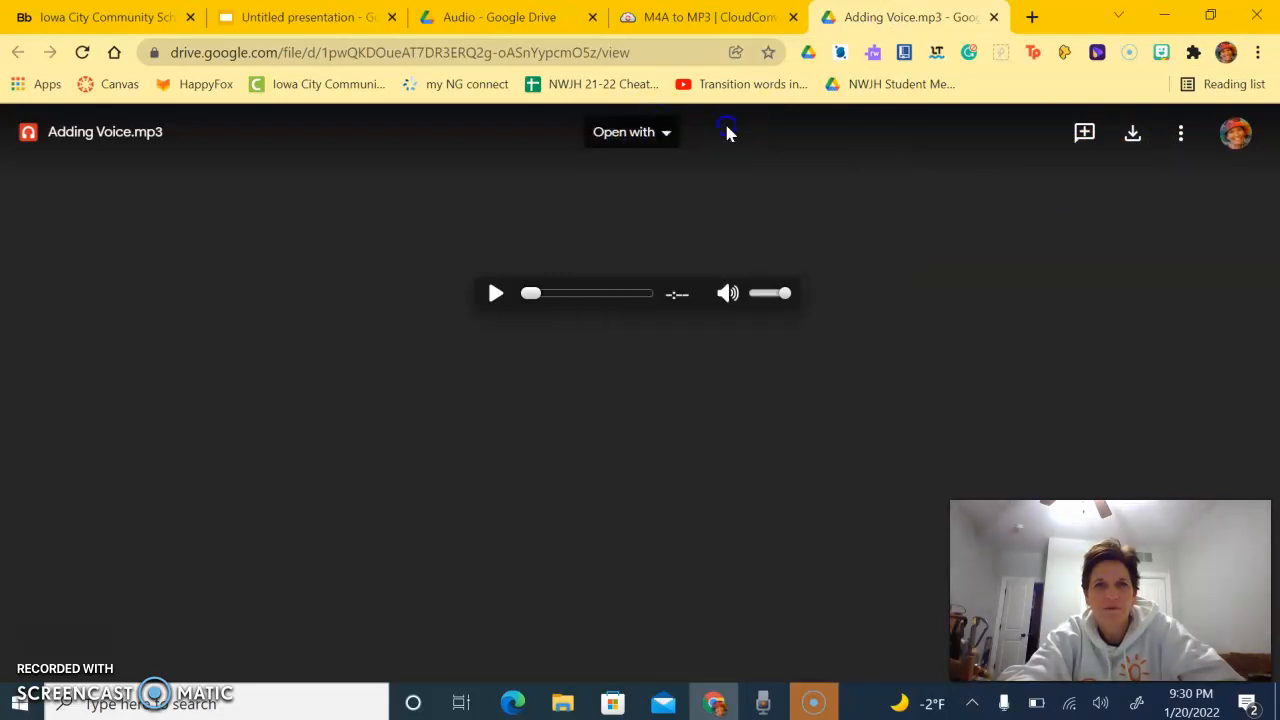
pyautogui.doubleClick(91, 135)
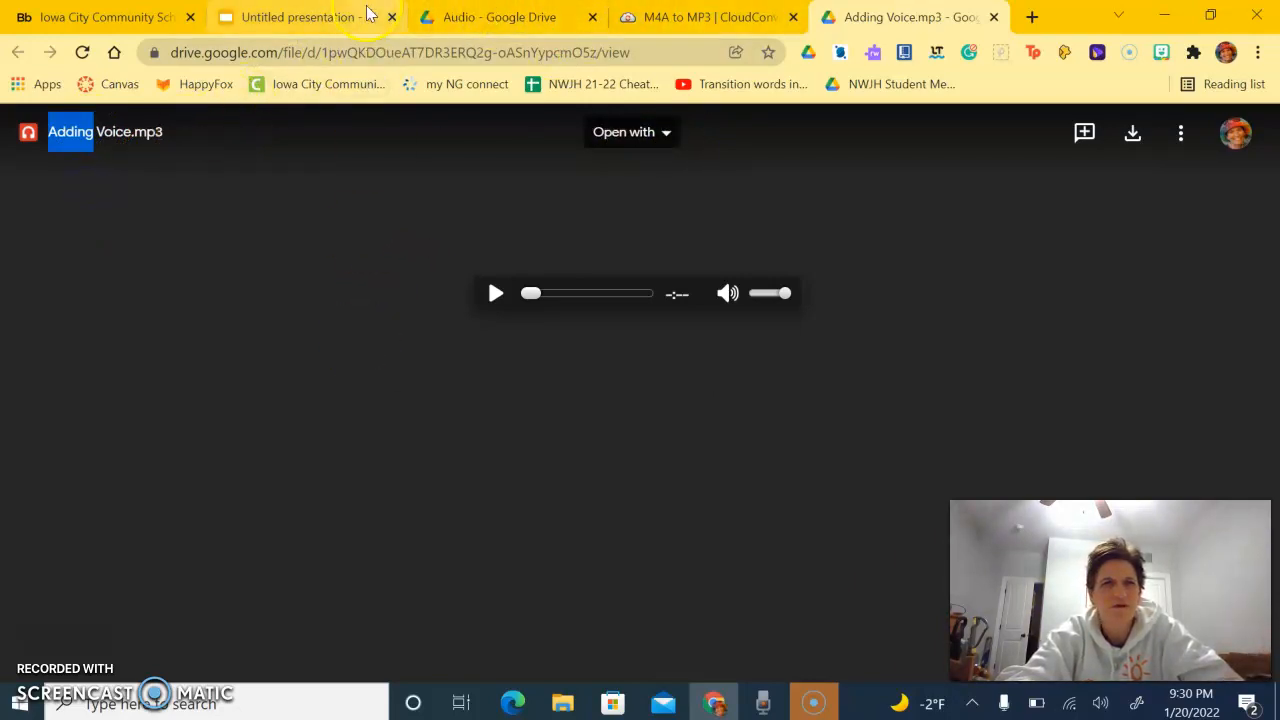
# - Switch to the untitled Google Slides presentation and insert Adding Voice.mp3 from My Drive as audio on the Adding Voice Recording slide
pyautogui.click(330, 17)
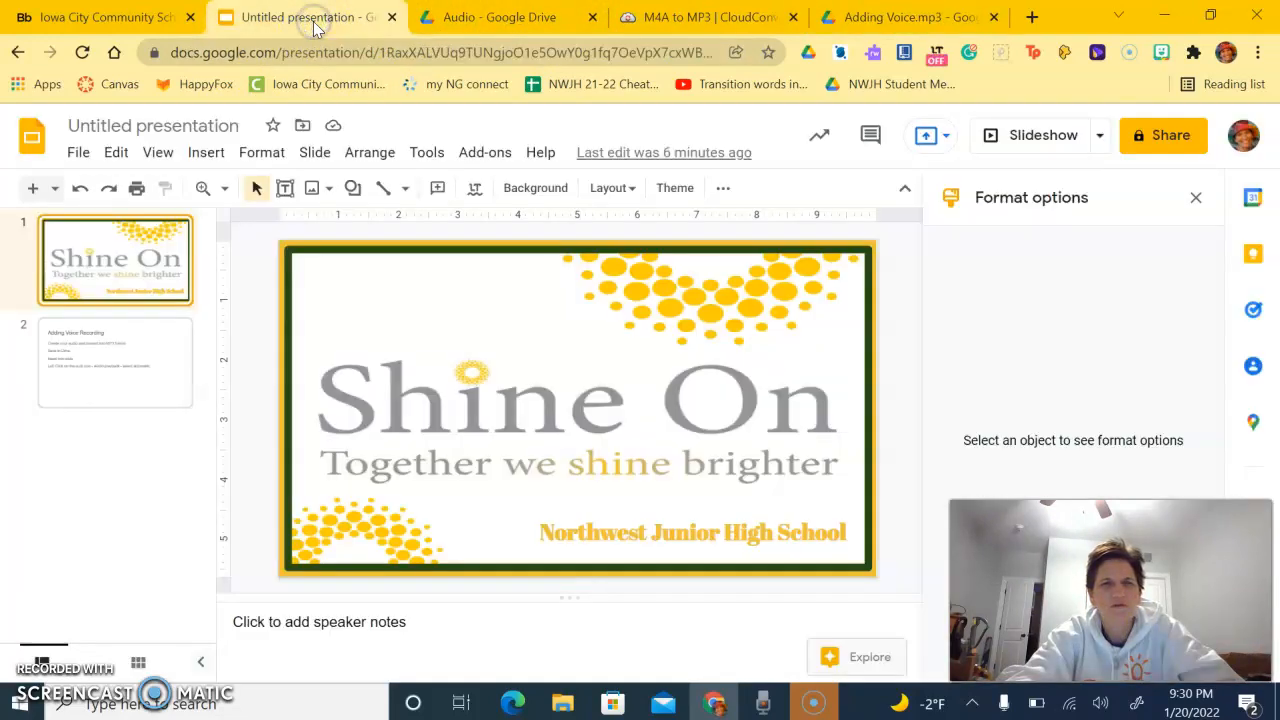
pyautogui.click(149, 365)
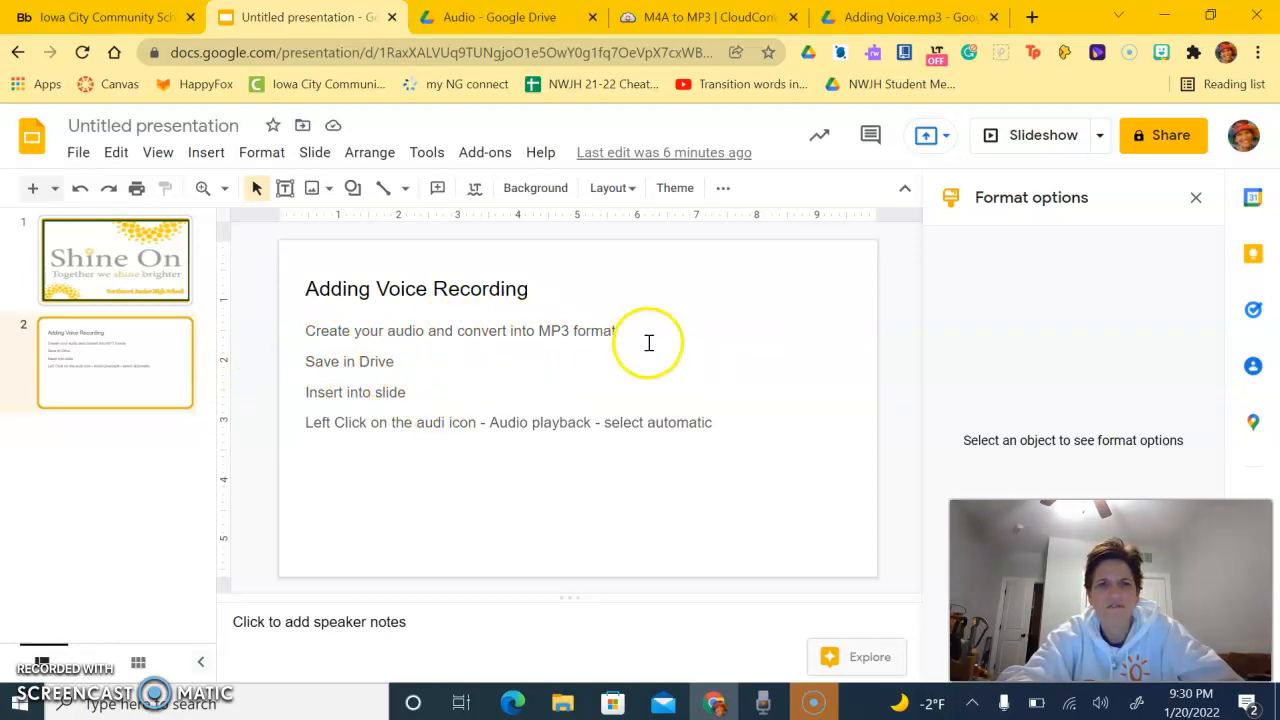
pyautogui.click(712, 276)
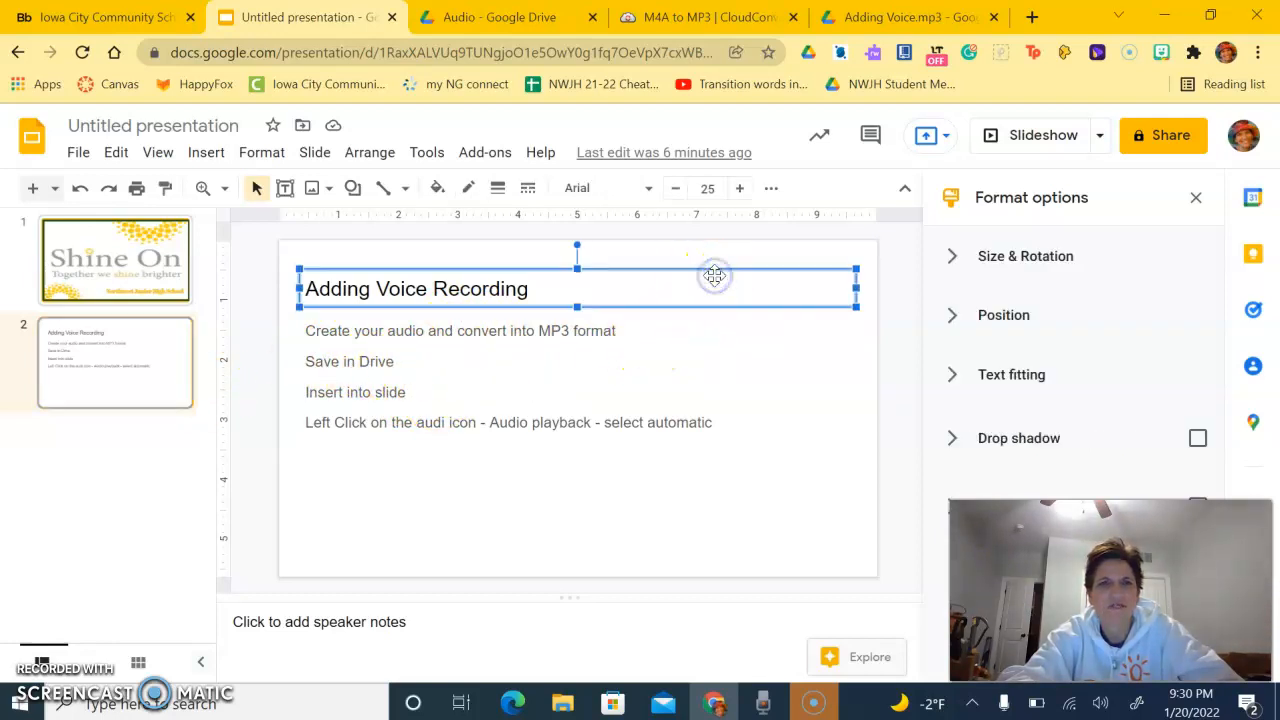
pyautogui.click(740, 333)
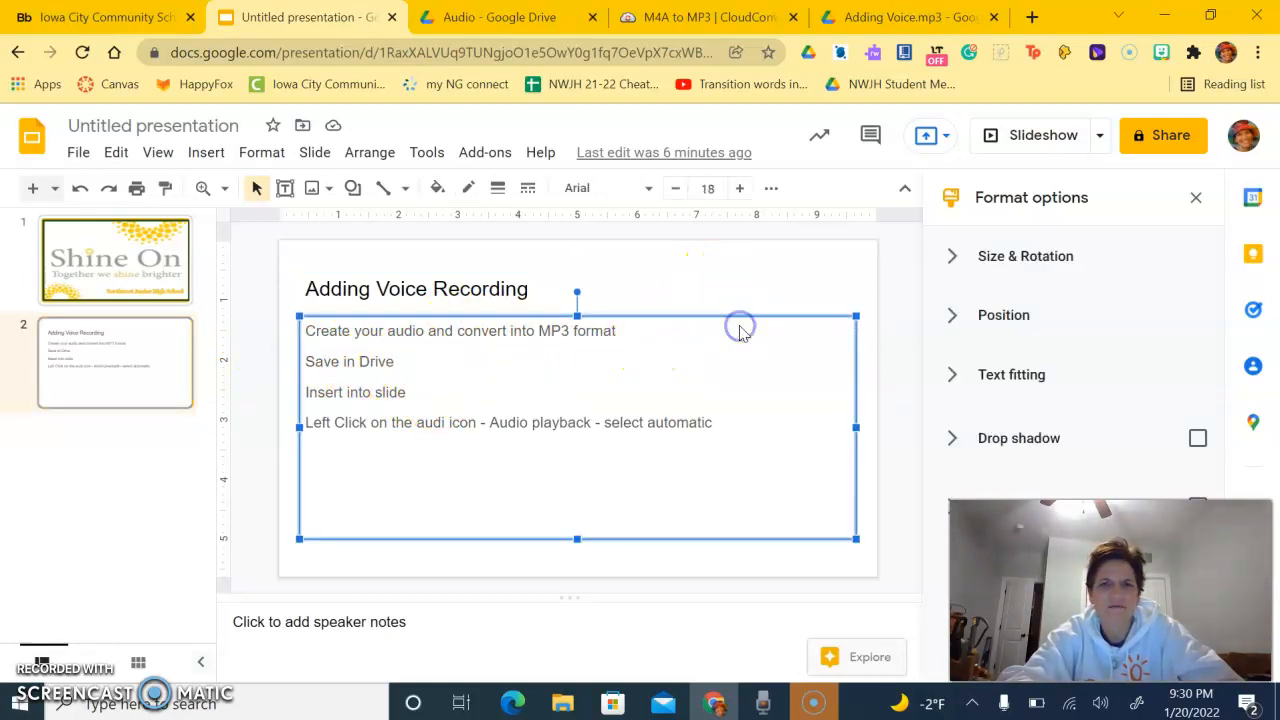
pyautogui.click(208, 157)
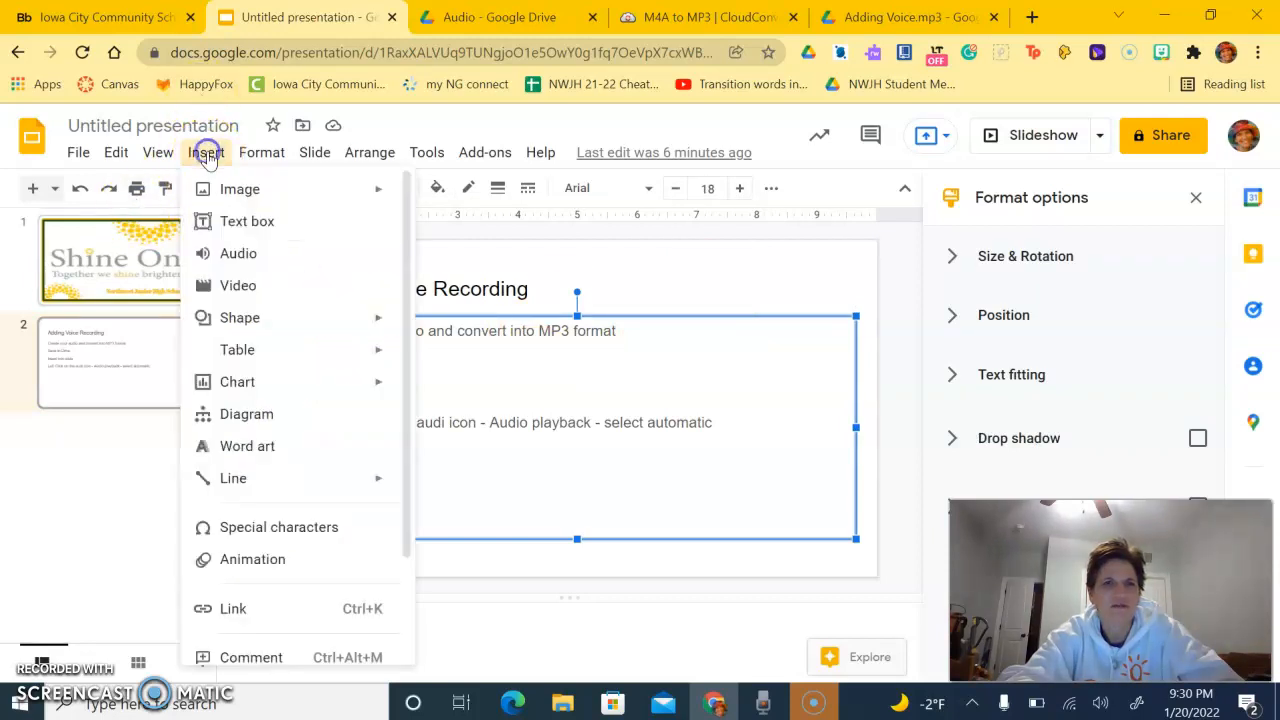
pyautogui.click(246, 253)
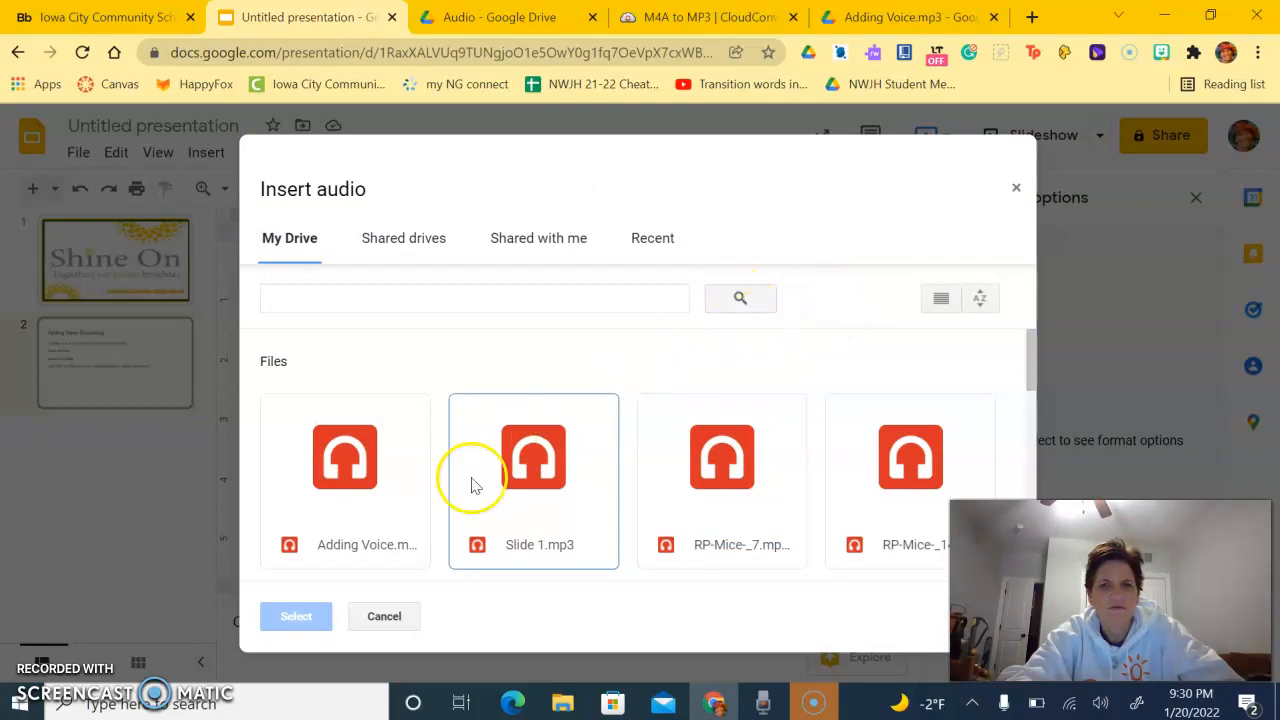
pyautogui.click(354, 541)
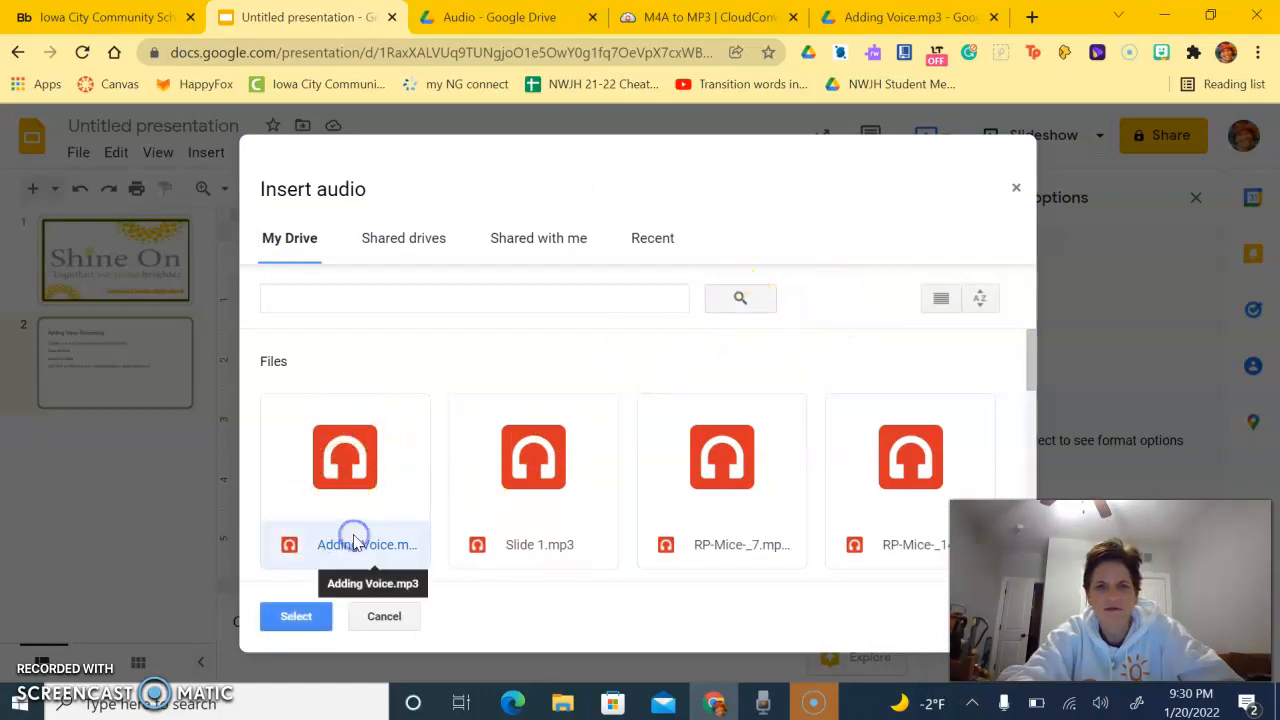
pyautogui.click(298, 617)
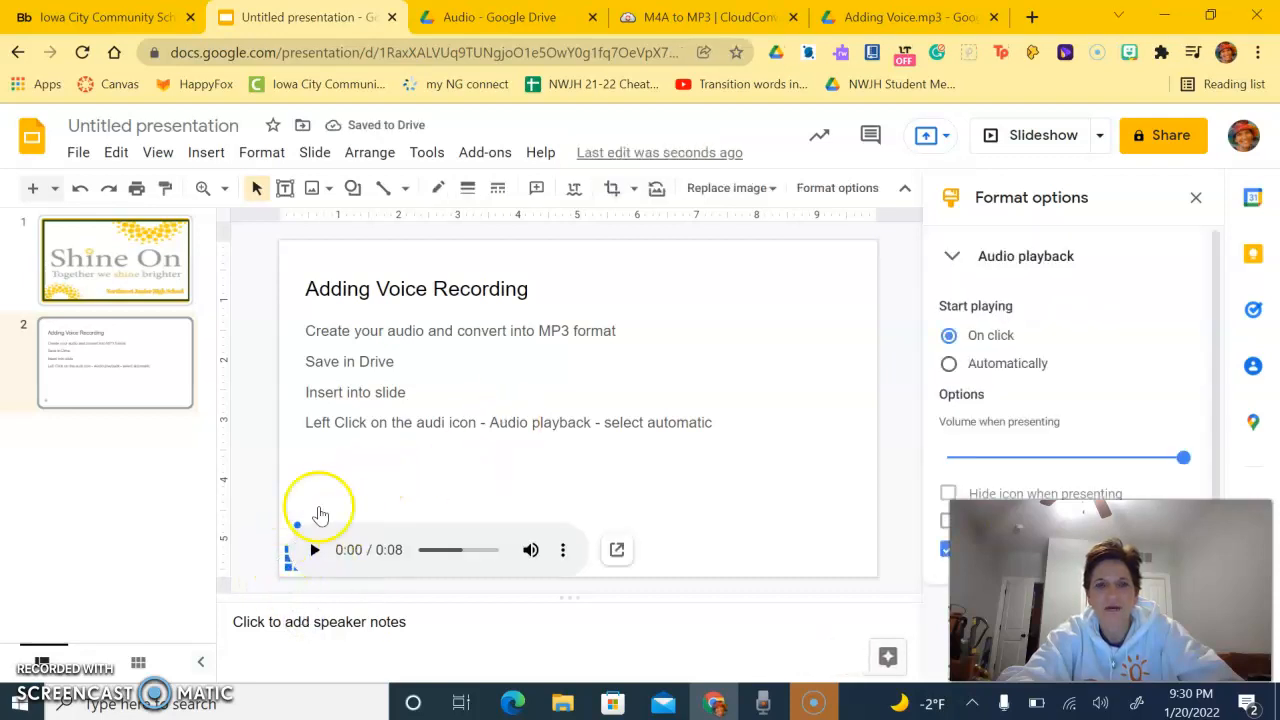
# - Select the audio icon on the Adding Voice Recording slide and set its playback to start automatically
pyautogui.click(386, 479)
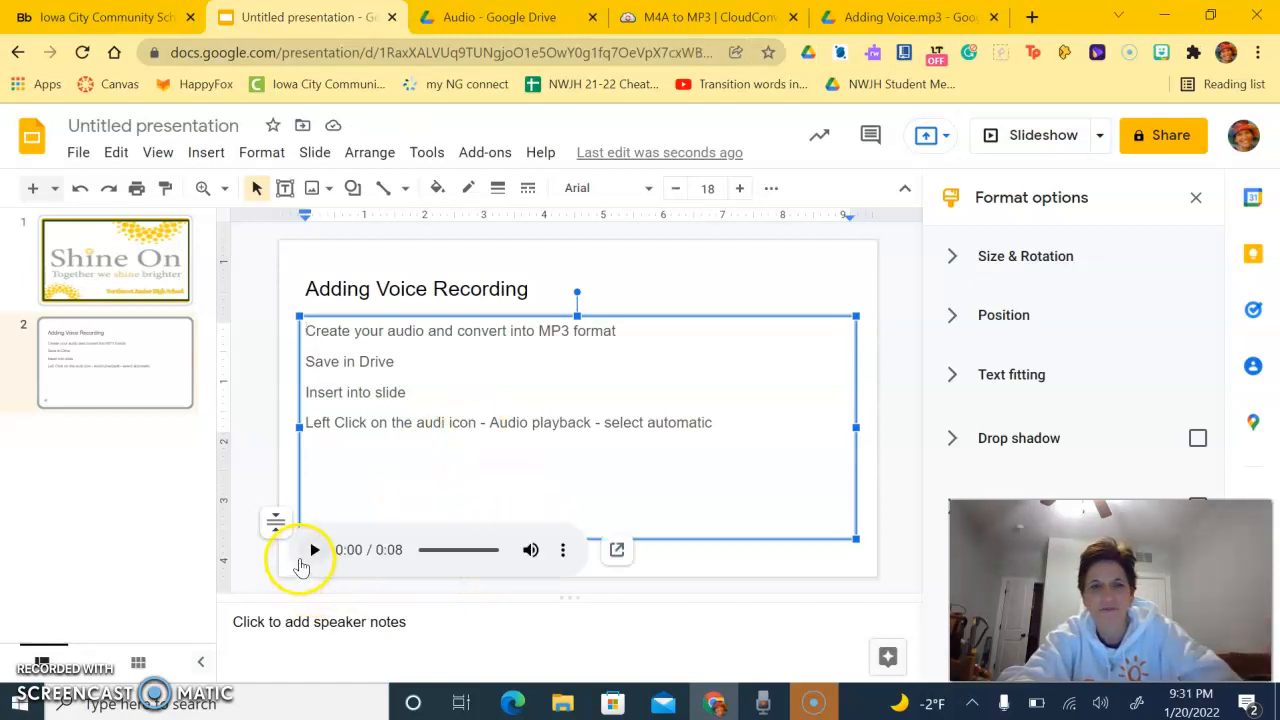
pyautogui.moveTo(295, 568)
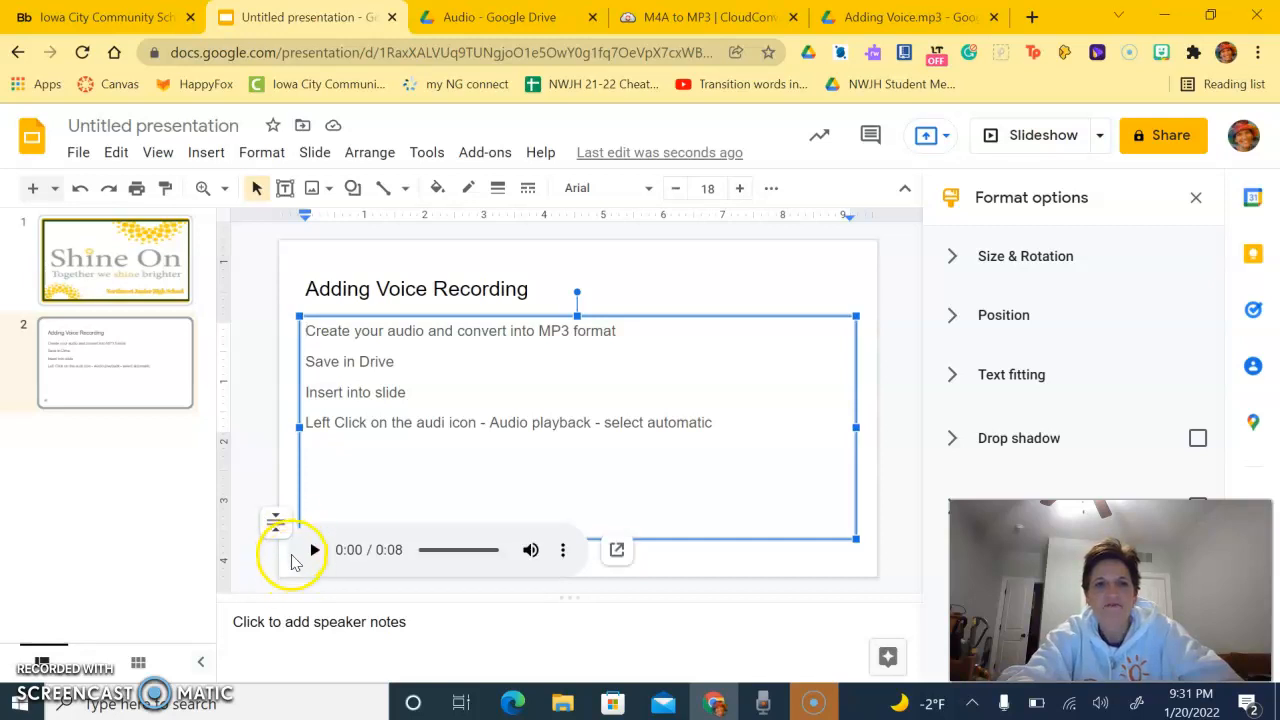
pyautogui.click(288, 567)
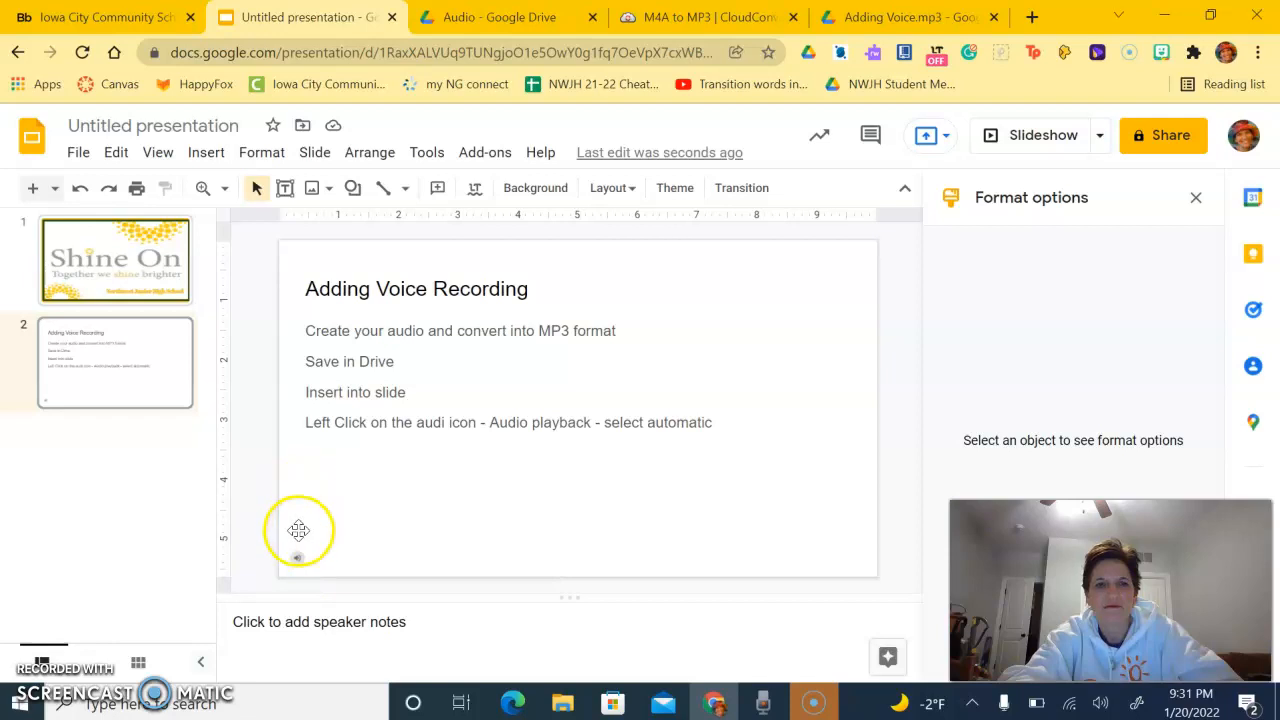
pyautogui.click(290, 558)
pyautogui.click(297, 558)
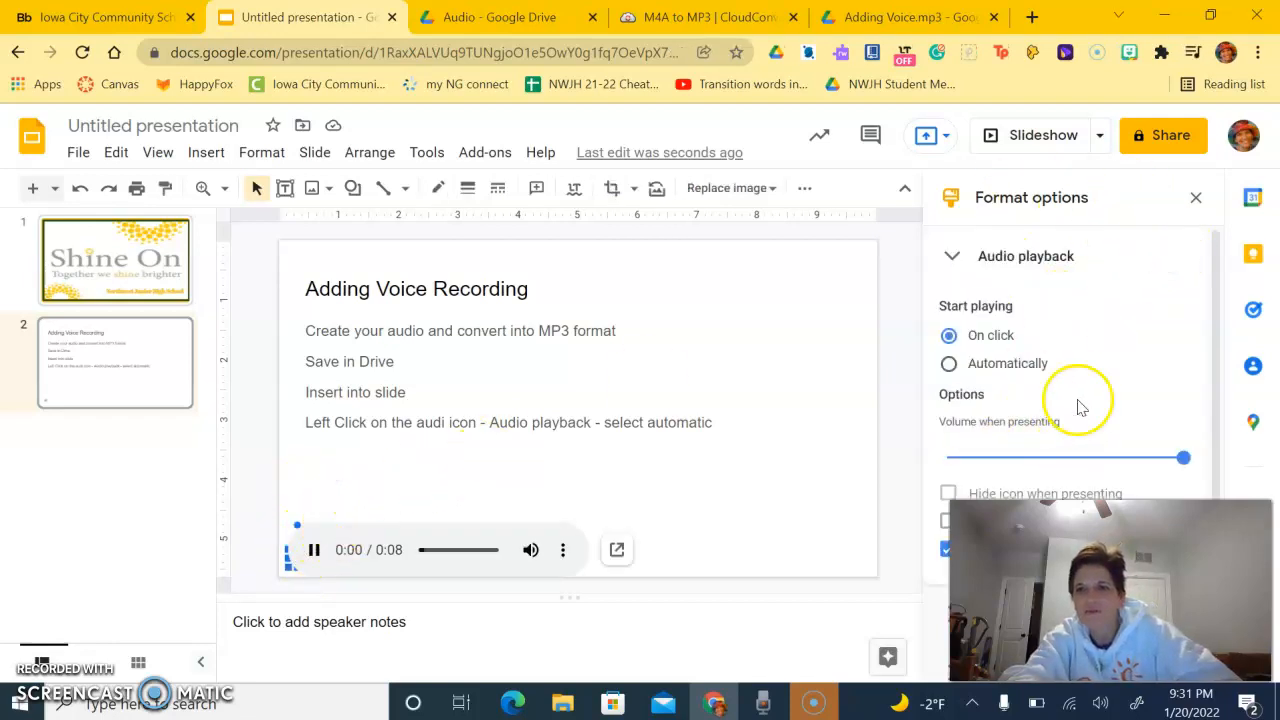
pyautogui.click(949, 368)
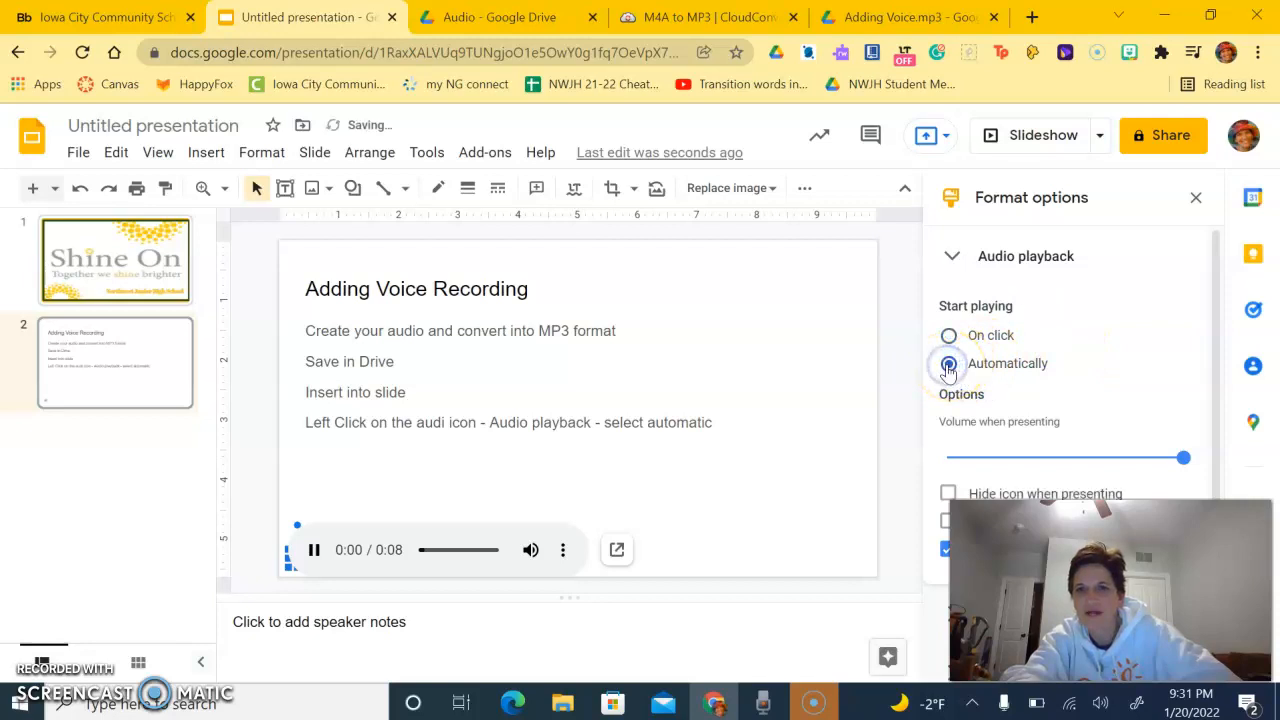
pyautogui.scroll(-4, 949, 370)
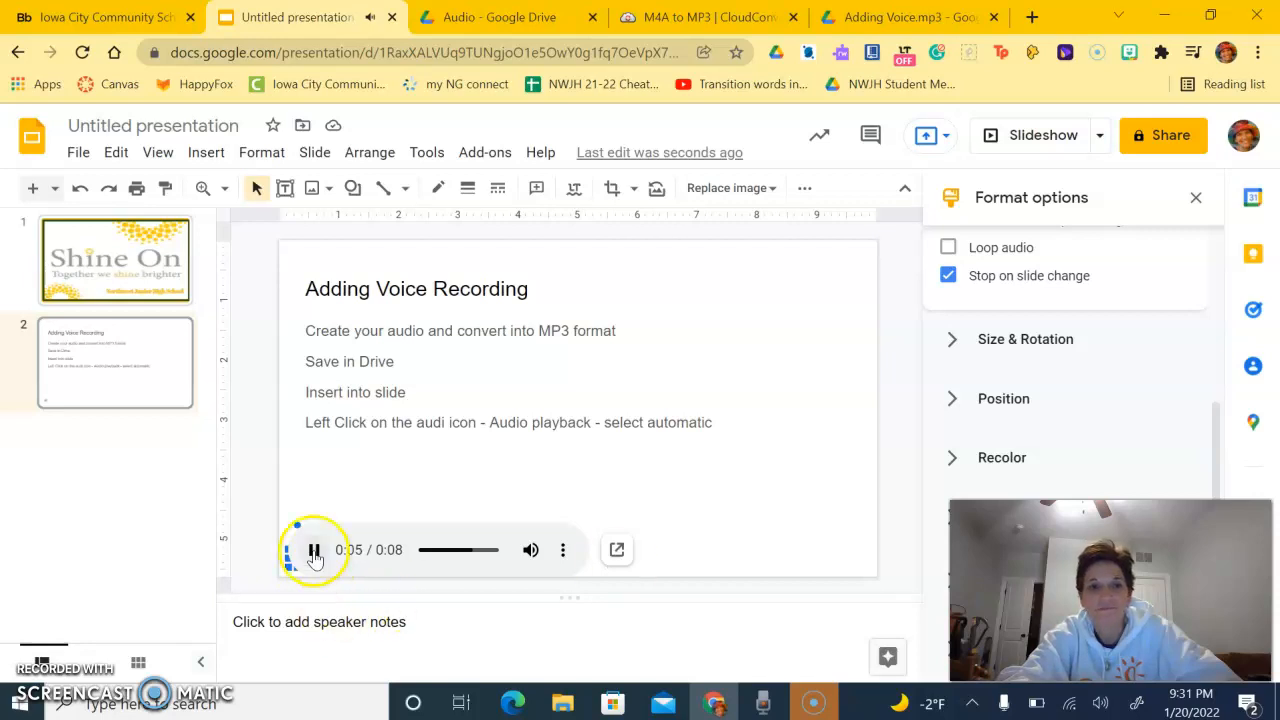
# - Present the slideshow from the Shine On slide through the Adding Voice Recording slide to check the audio playback, and exit
pyautogui.click(137, 259)
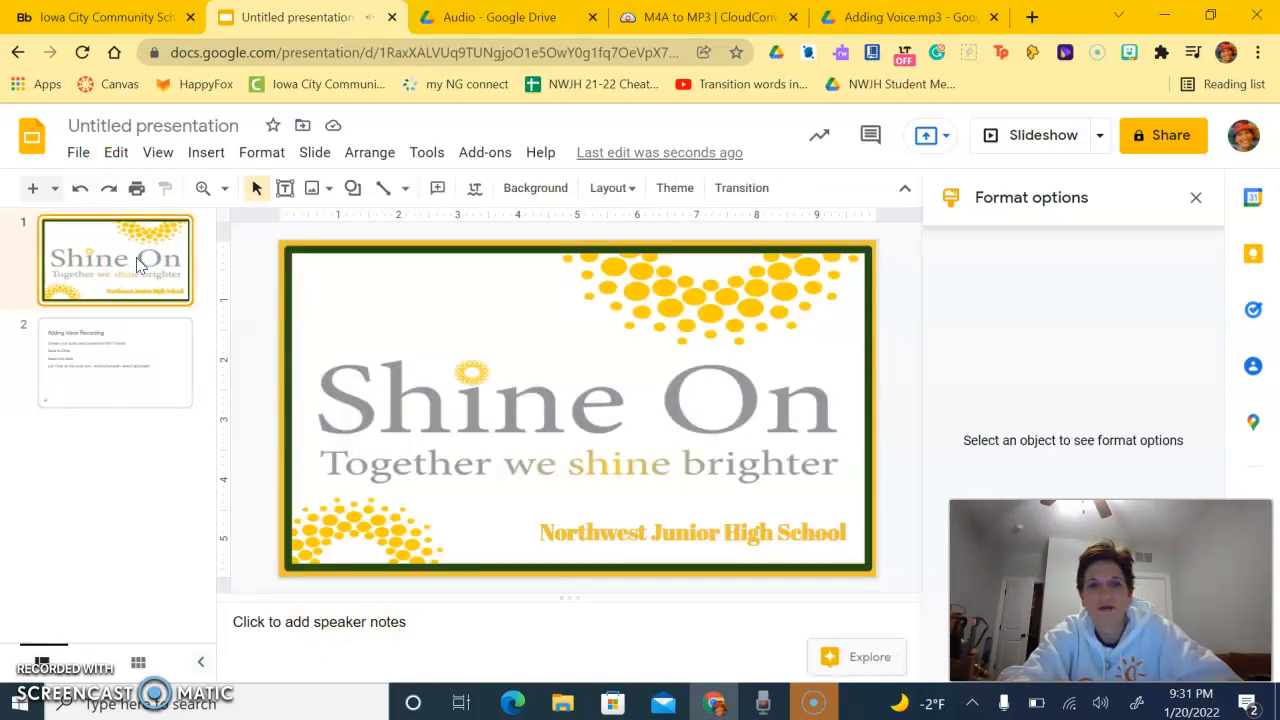
pyautogui.click(1043, 137)
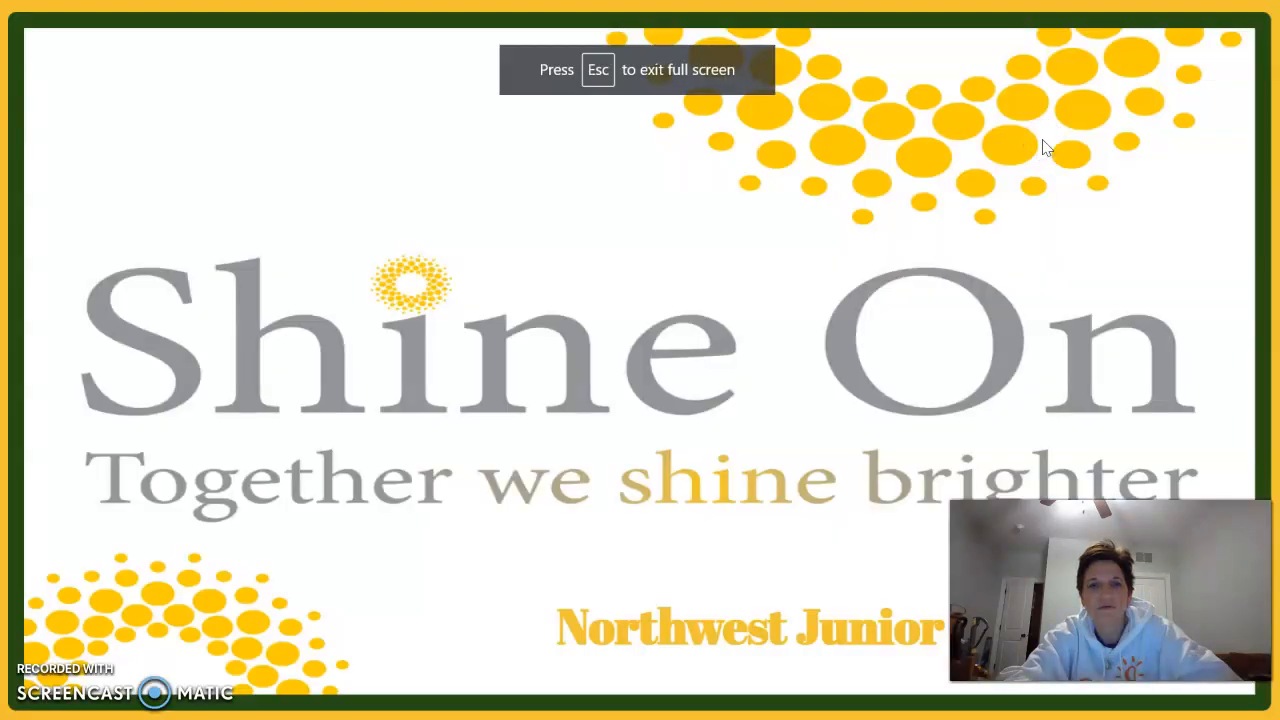
pyautogui.click(1043, 141)
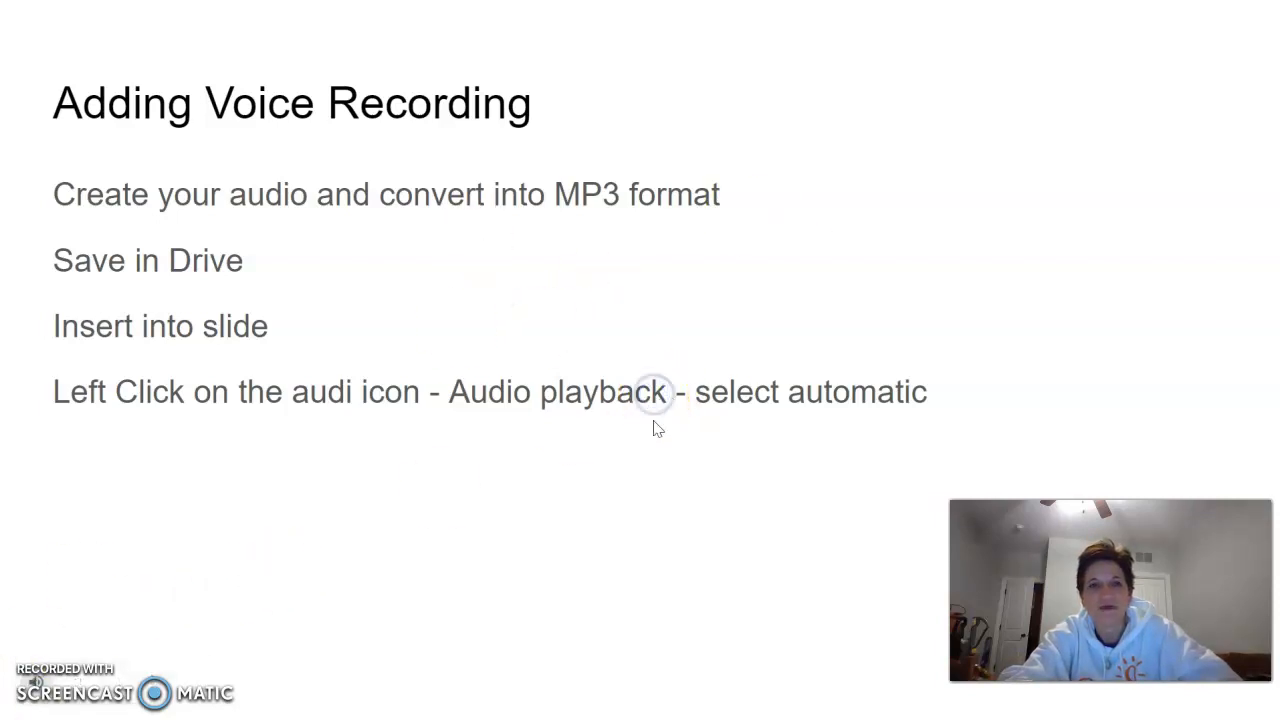
pyautogui.press('Escape')
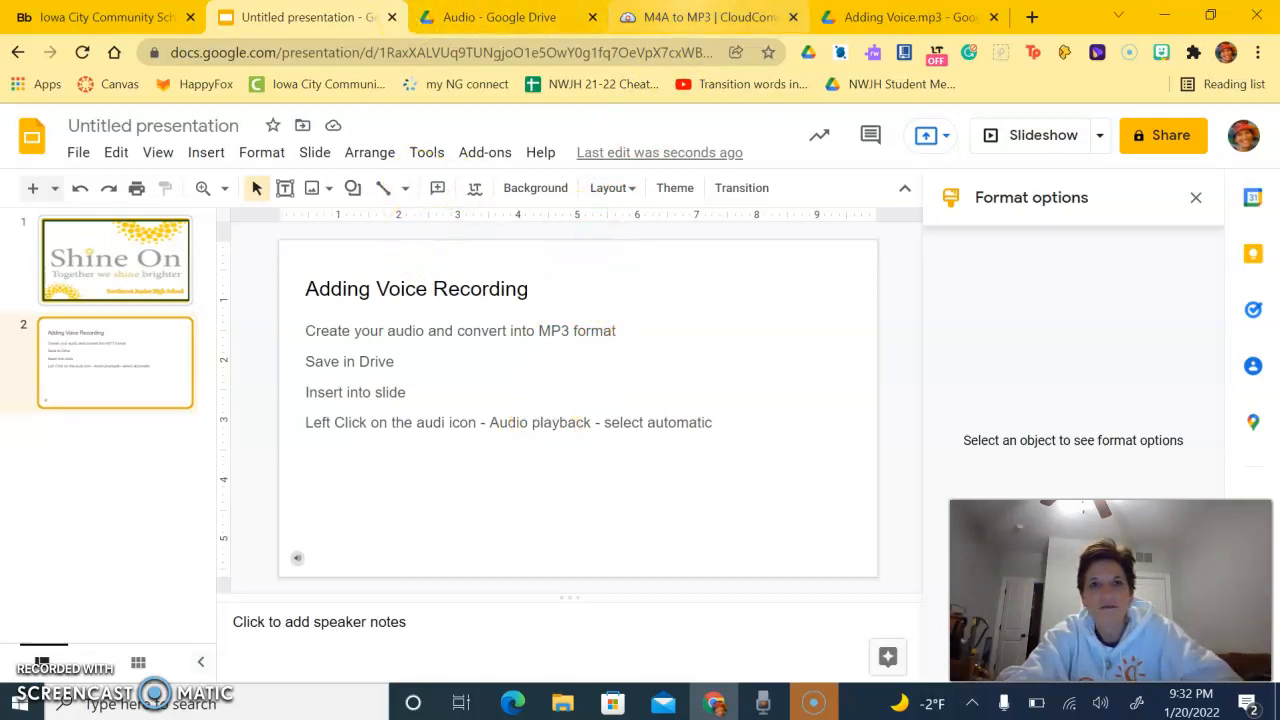
# - Return to the Audio folder in Google Drive and open Adding Voice.m4a
pyautogui.click(907, 27)
pyautogui.click(523, 27)
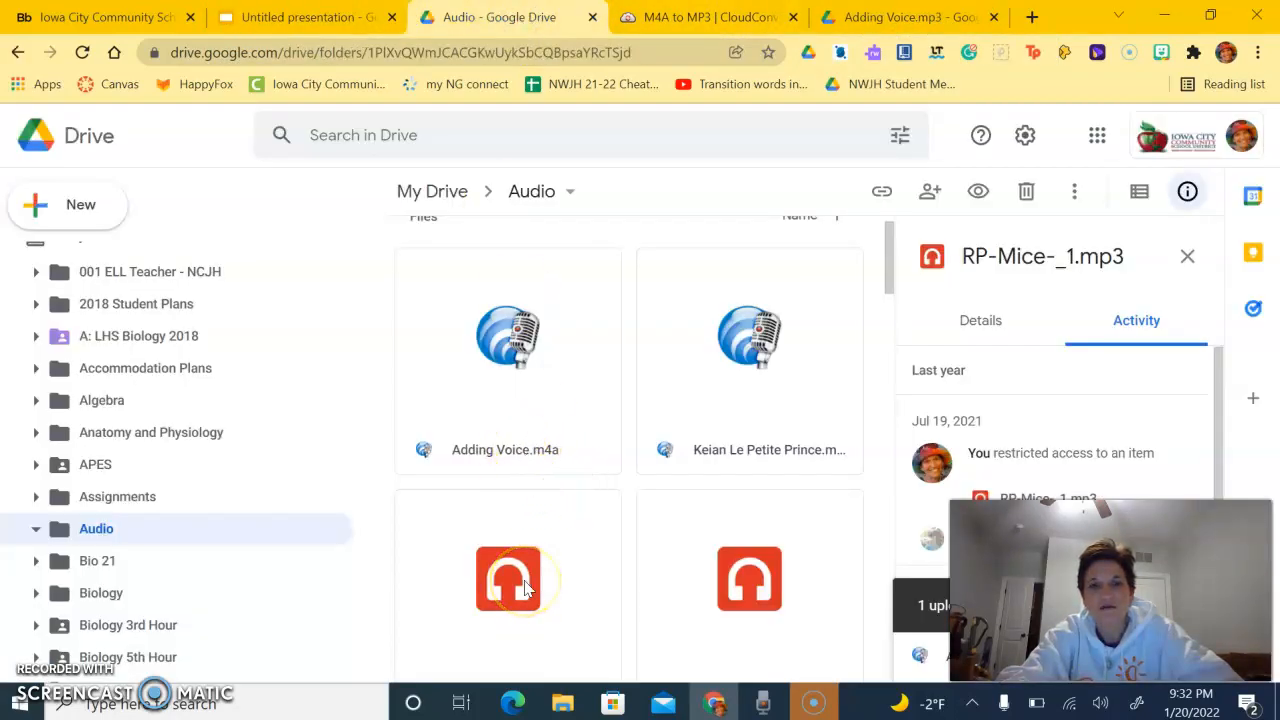
pyautogui.scroll(-2, 552, 429)
pyautogui.scroll(3, 558, 430)
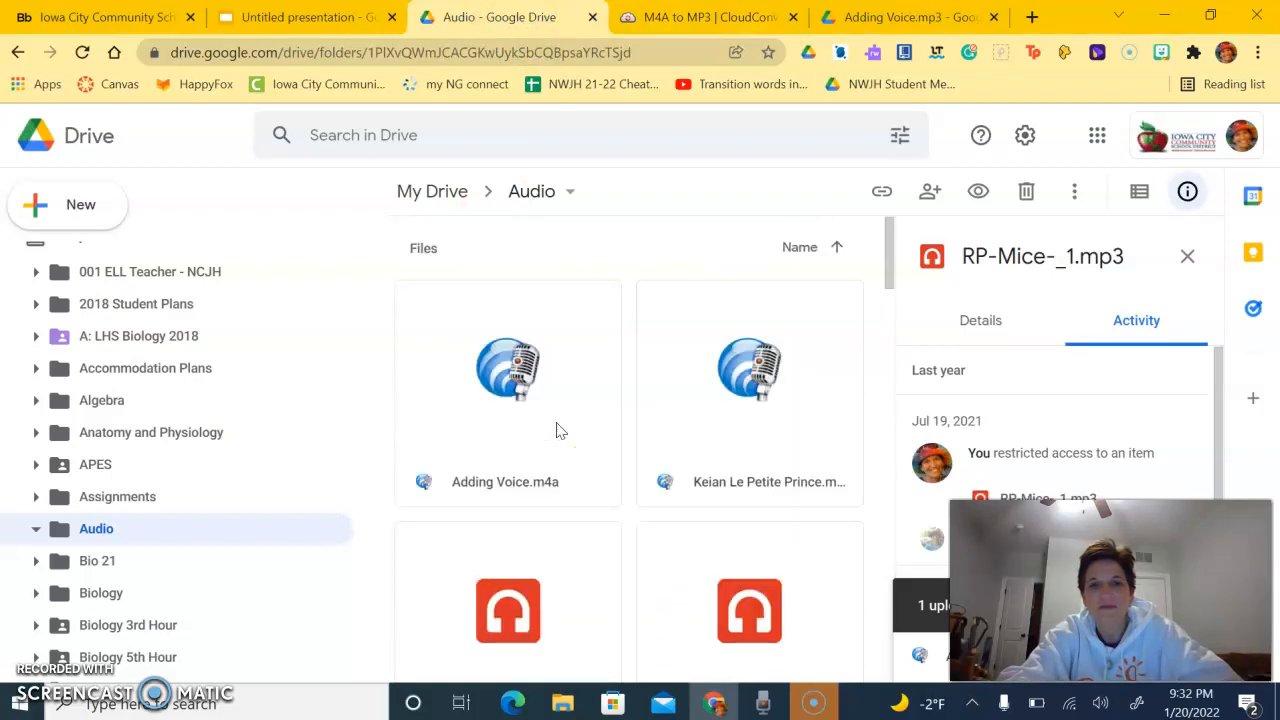
pyautogui.click(544, 478)
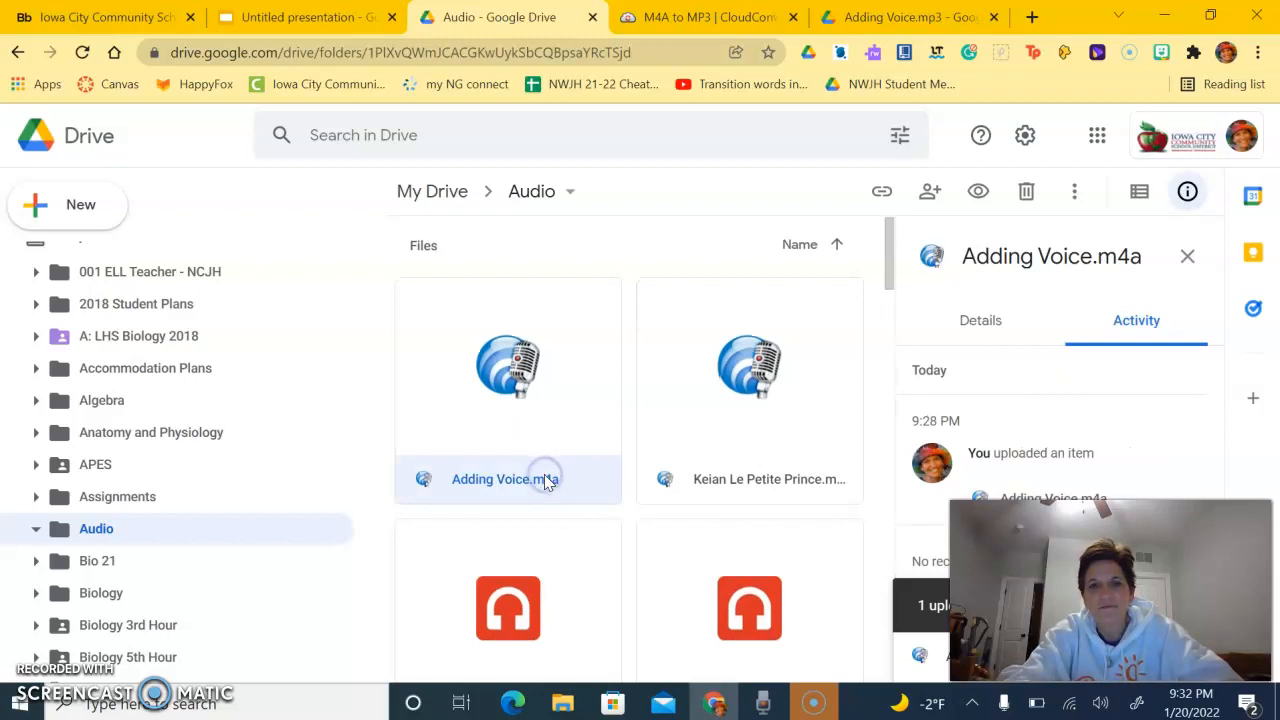
pyautogui.doubleClick(545, 479)
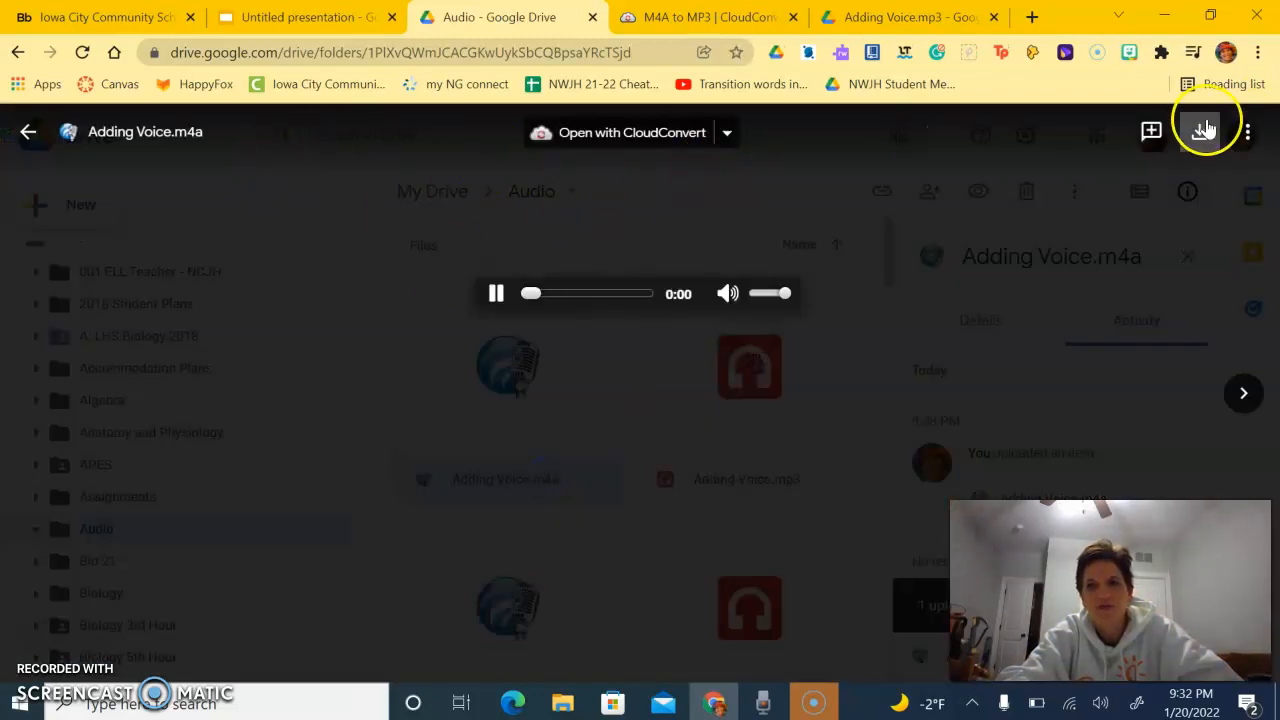
# - Share Adding Voice.m4a with ICCSD by link, widen the access to Anyone with the link, and finish sharing
pyautogui.click(1248, 137)
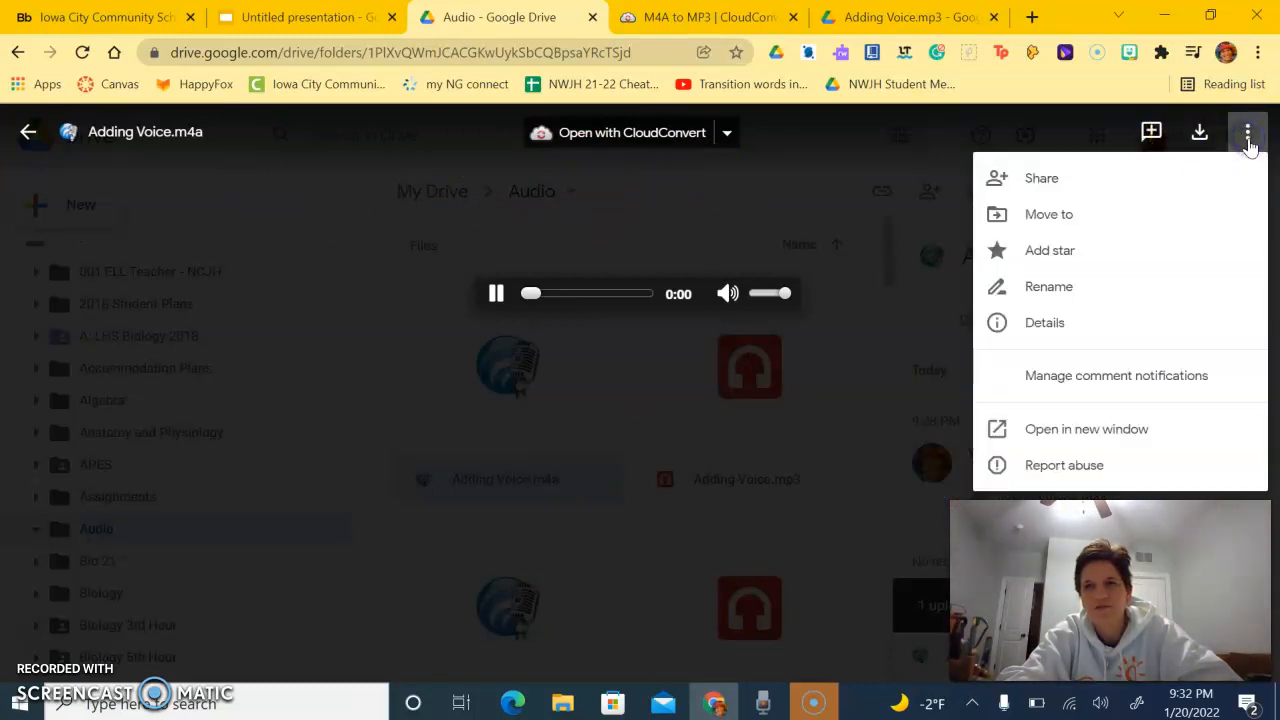
pyautogui.click(1048, 184)
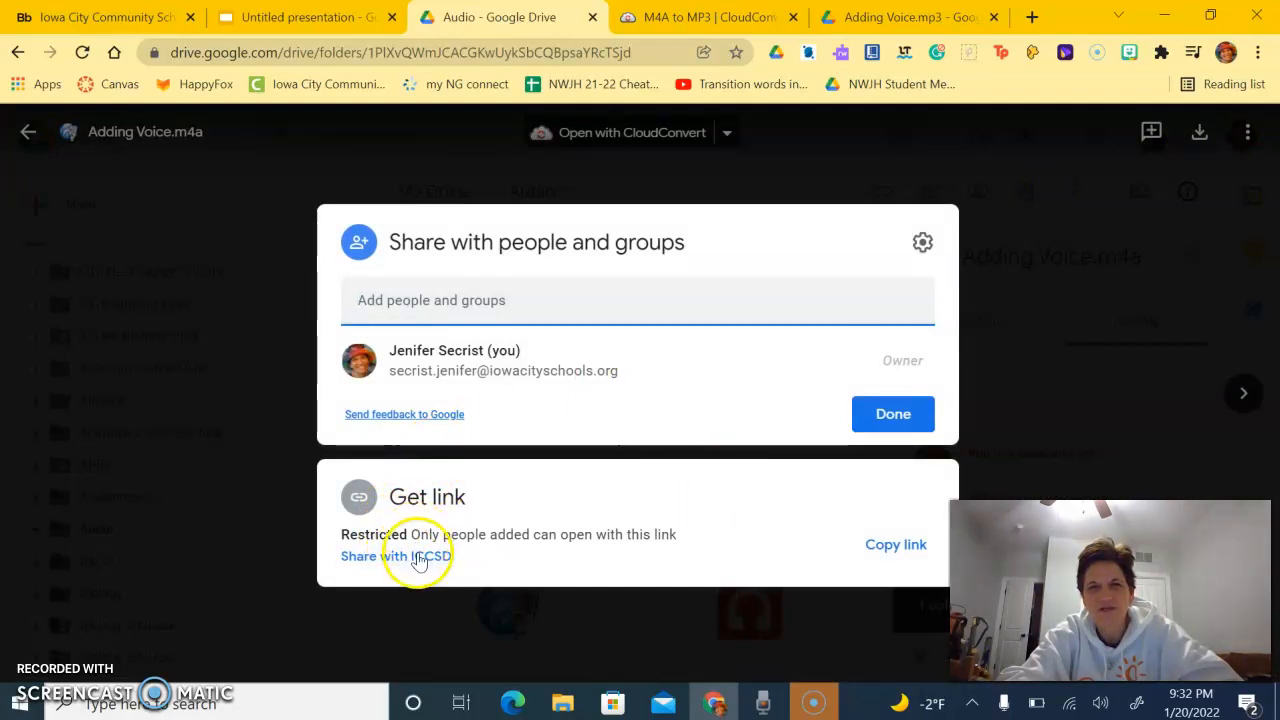
pyautogui.click(421, 557)
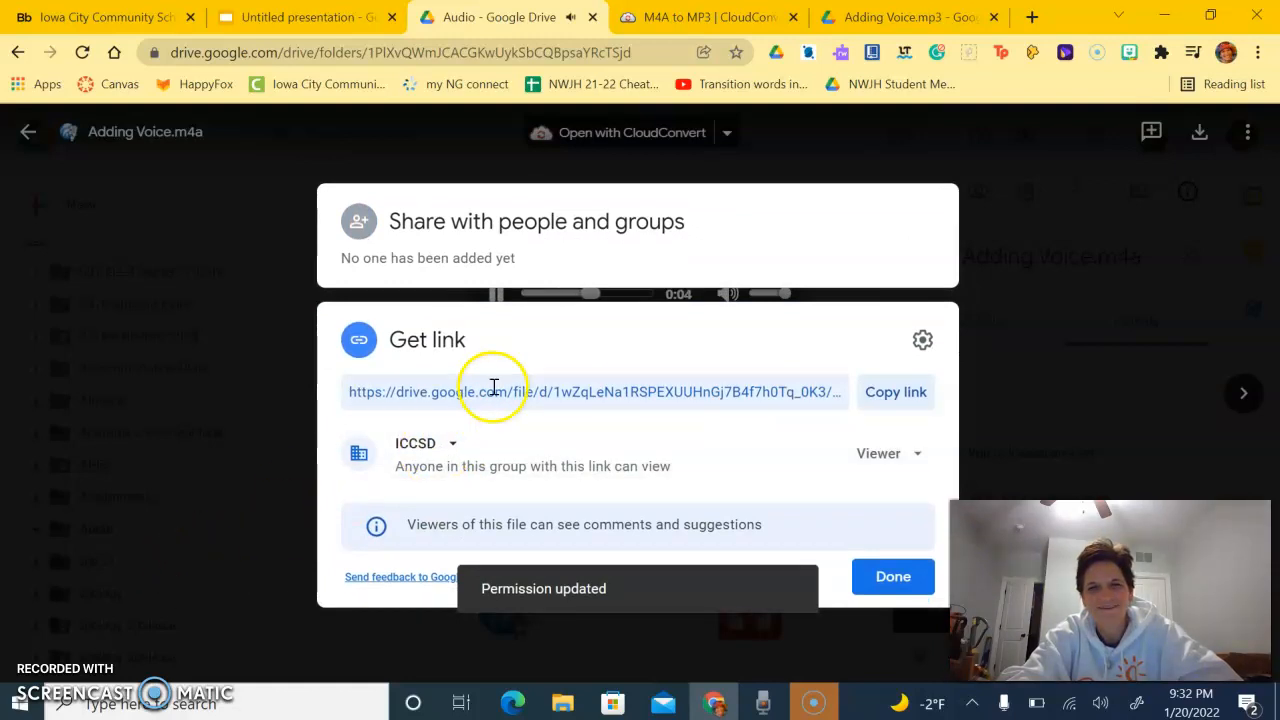
pyautogui.click(450, 444)
pyautogui.click(496, 395)
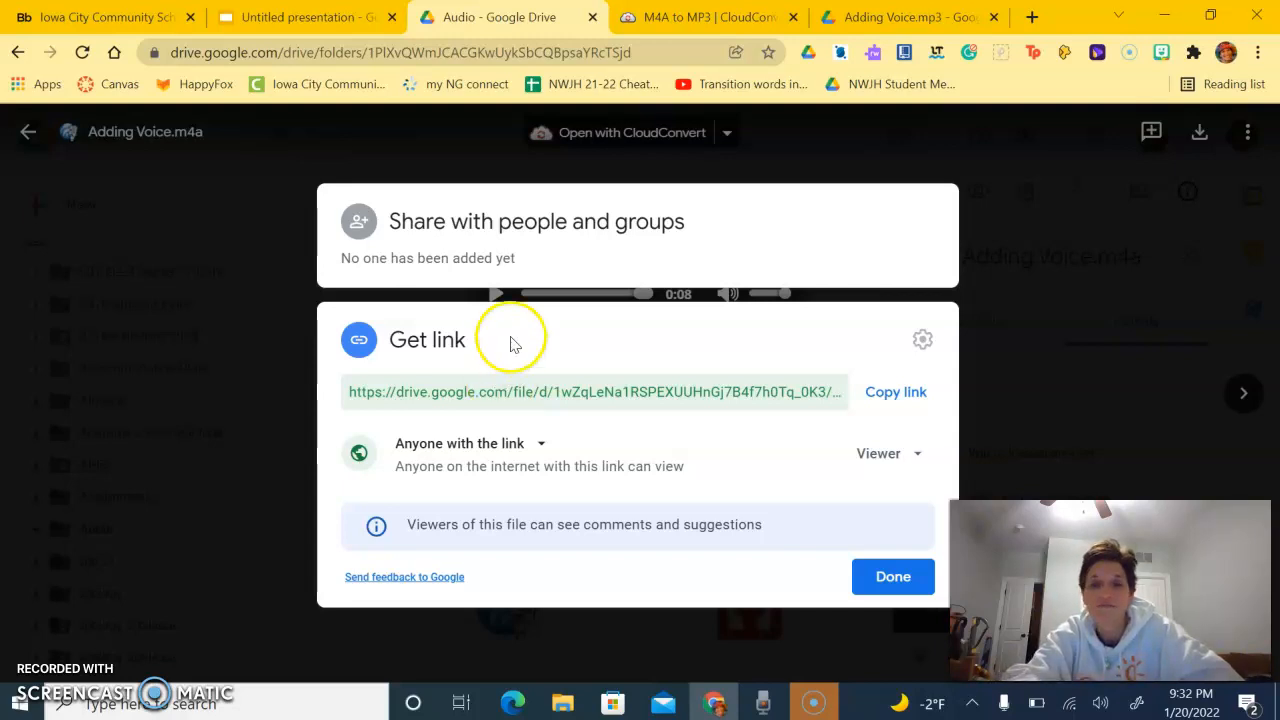
pyautogui.click(900, 572)
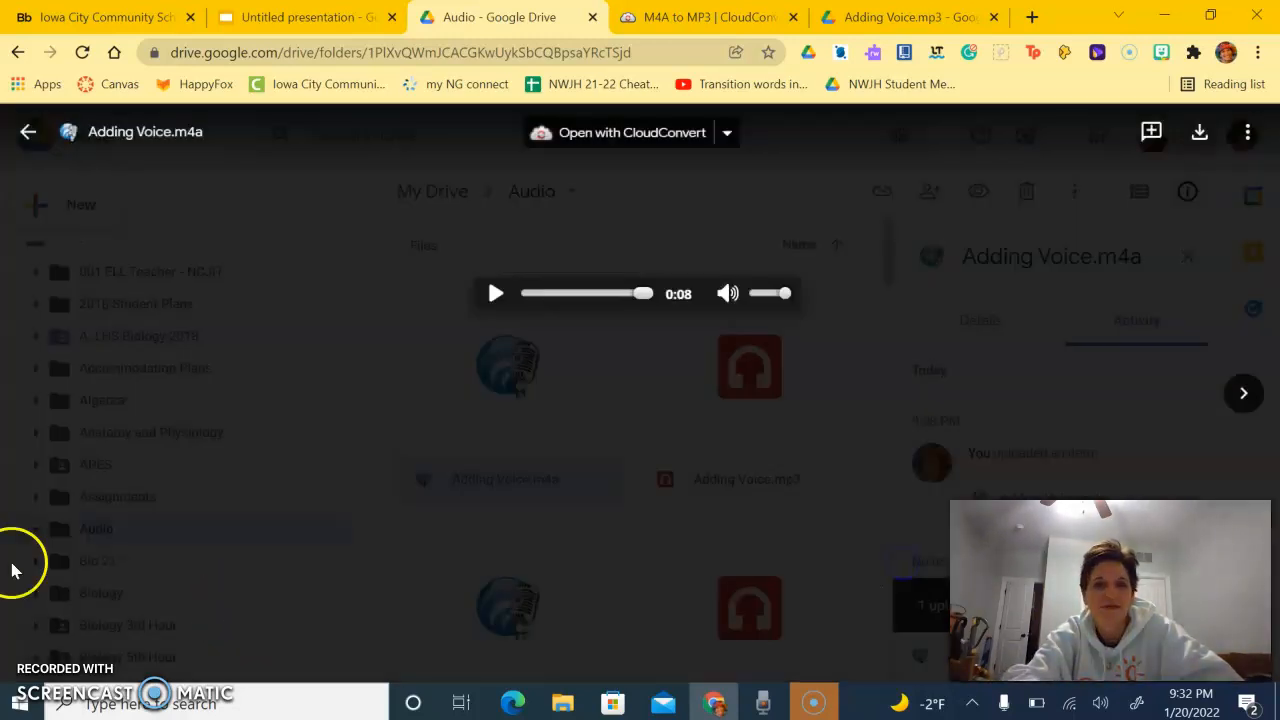